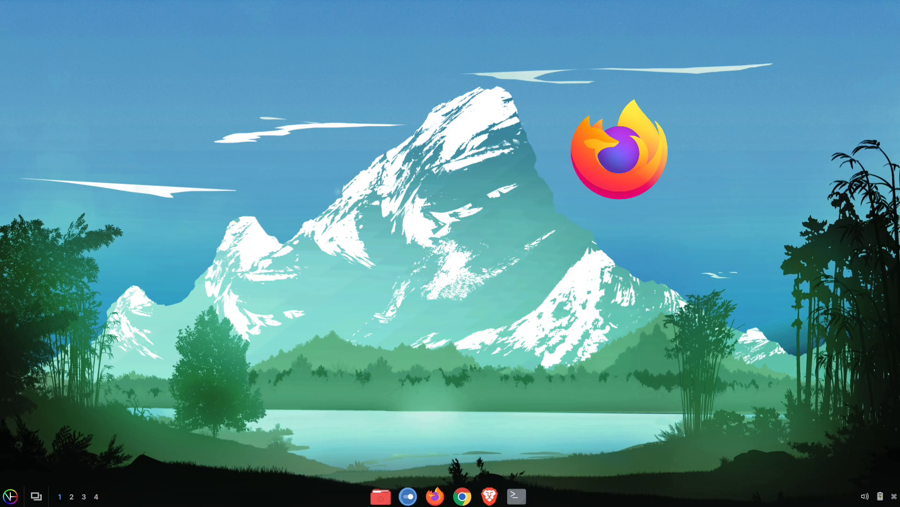
- Launch Chrome and close the YouTube tab, leaving only the New Tab page
click(462, 496)
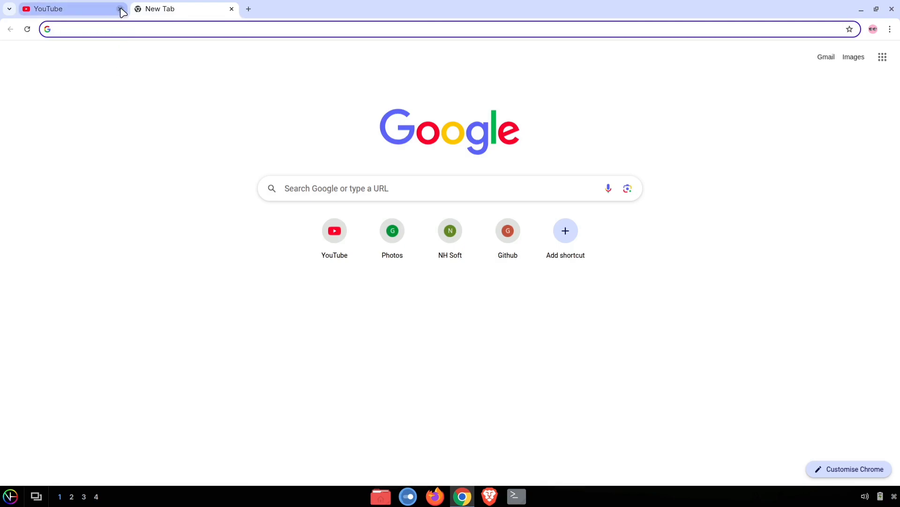
click(117, 9)
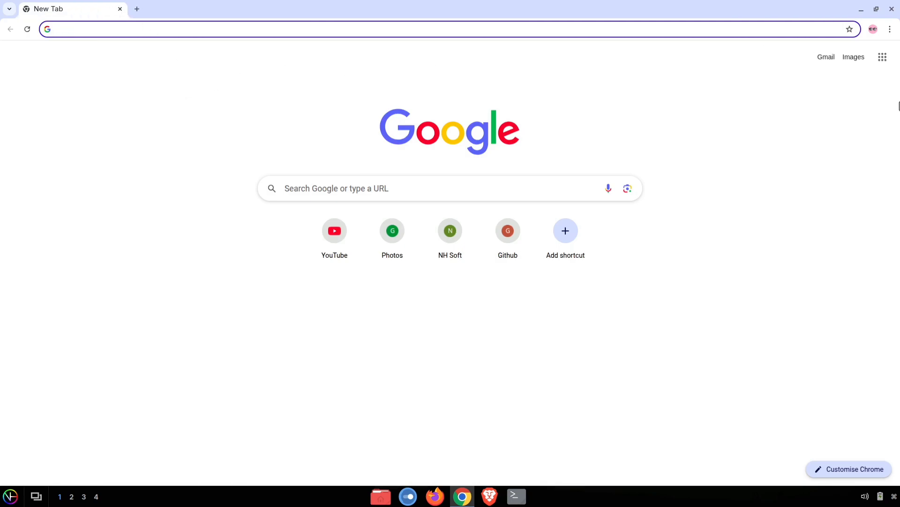
- Turn on the Home button in Customise Chrome's Toolbar settings and use it to reach the New Tab page
click(889, 29)
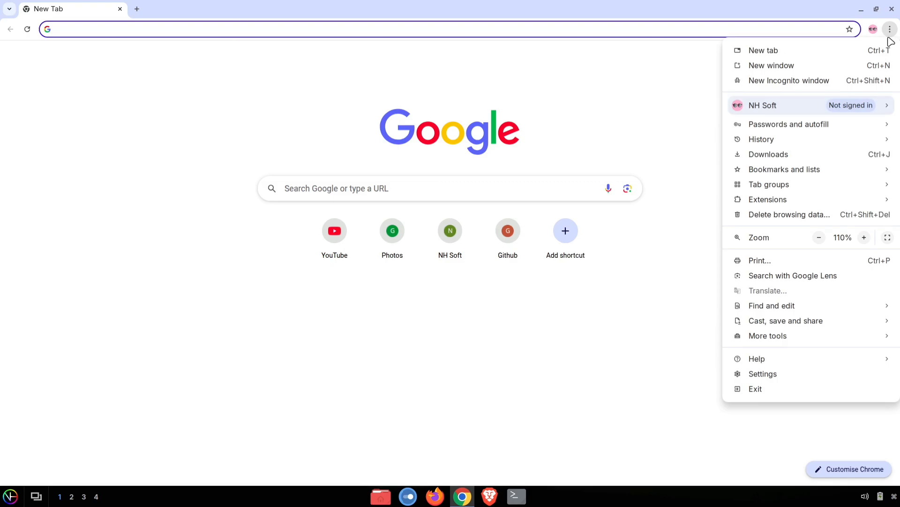
mouse_move(822, 338)
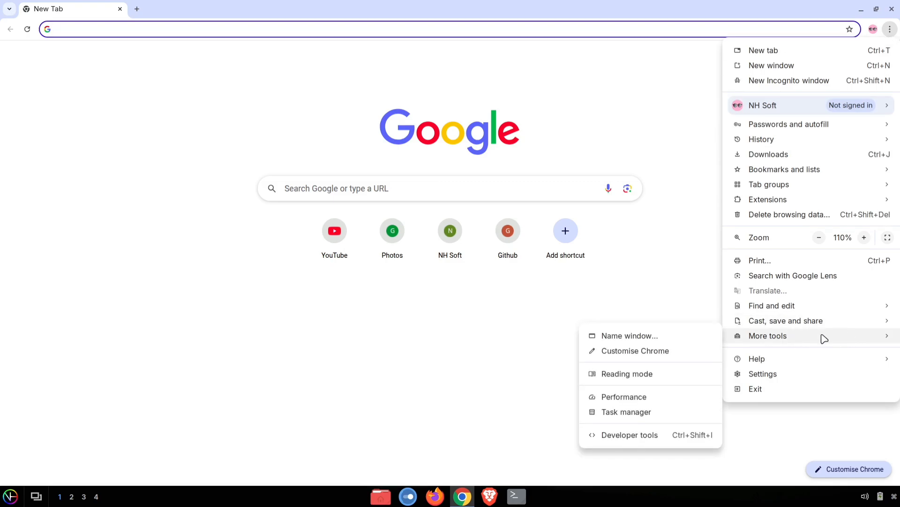
click(683, 353)
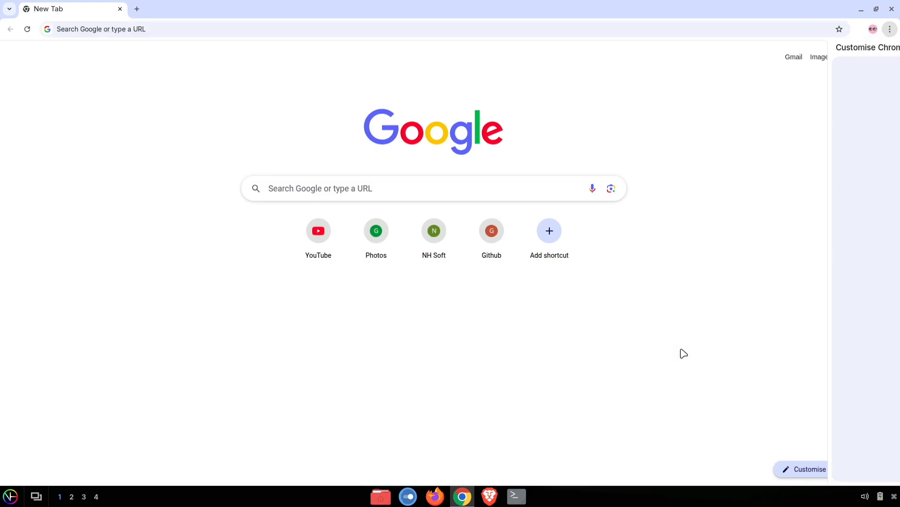
click(806, 430)
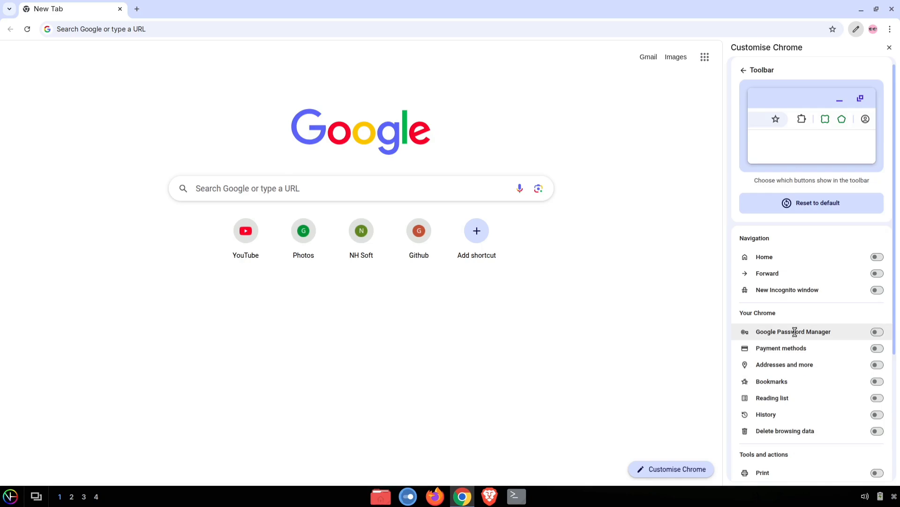
click(880, 261)
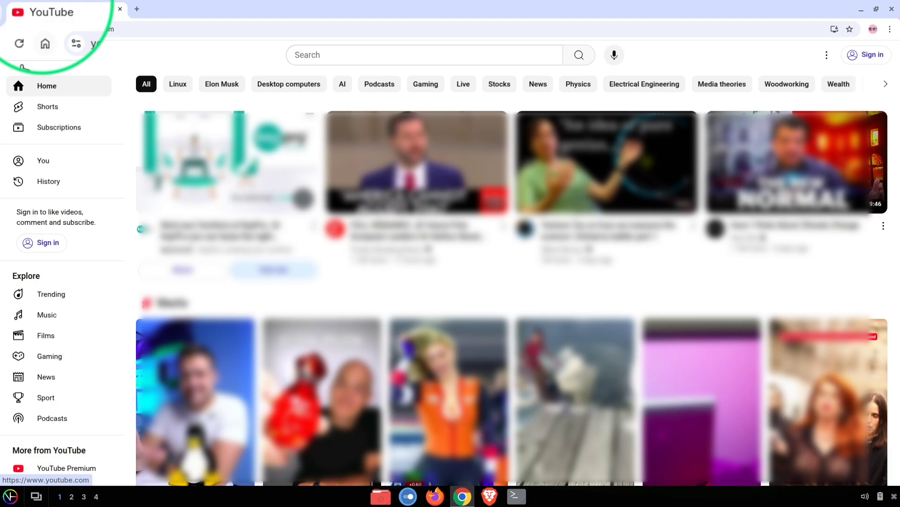
click(45, 30)
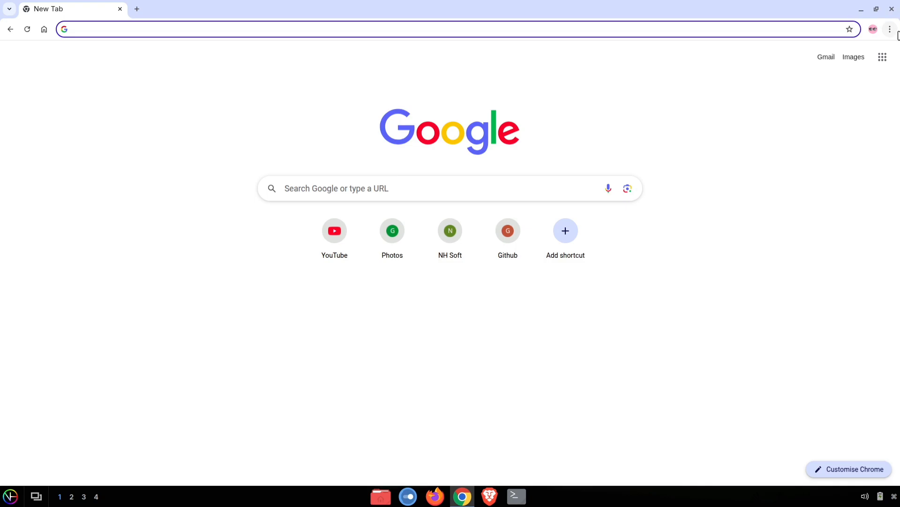
- Add Search with Google Lens and Create QR Code buttons to the toolbar, then close Customise Chrome
click(890, 30)
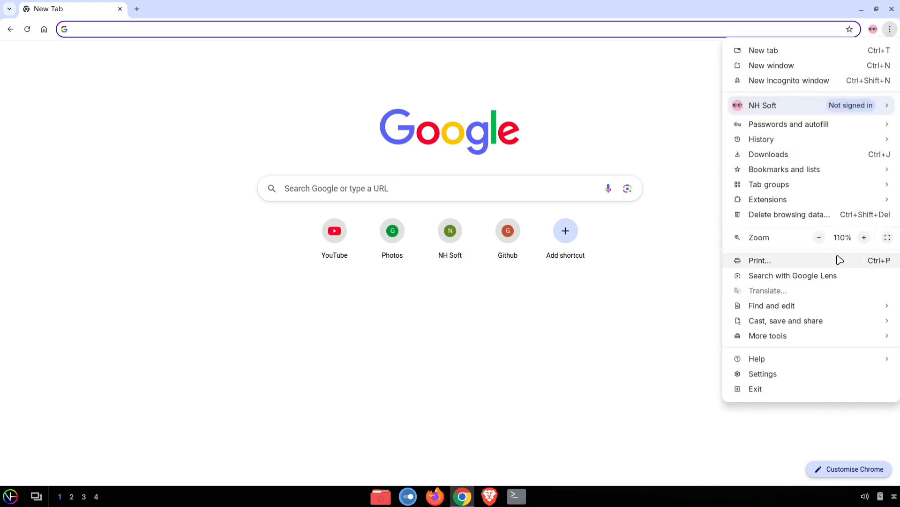
mouse_move(832, 337)
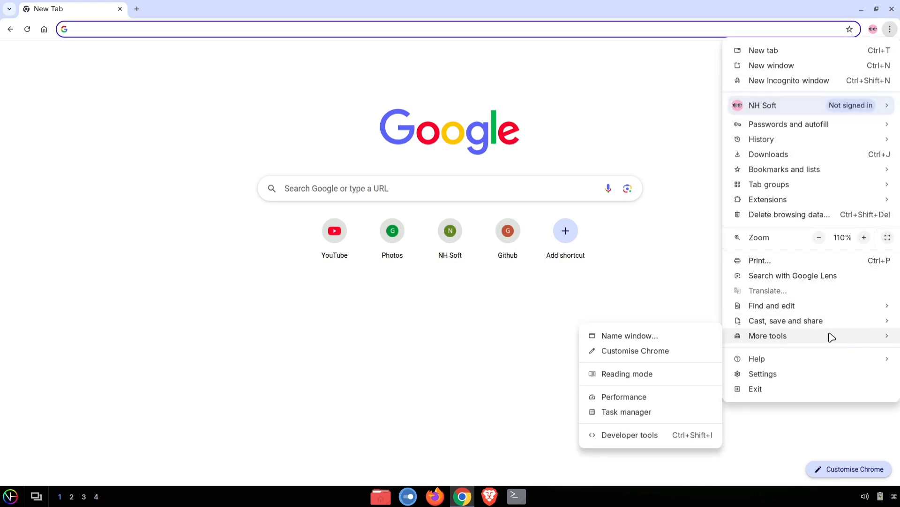
click(682, 352)
scroll(782, 351, down, 2)
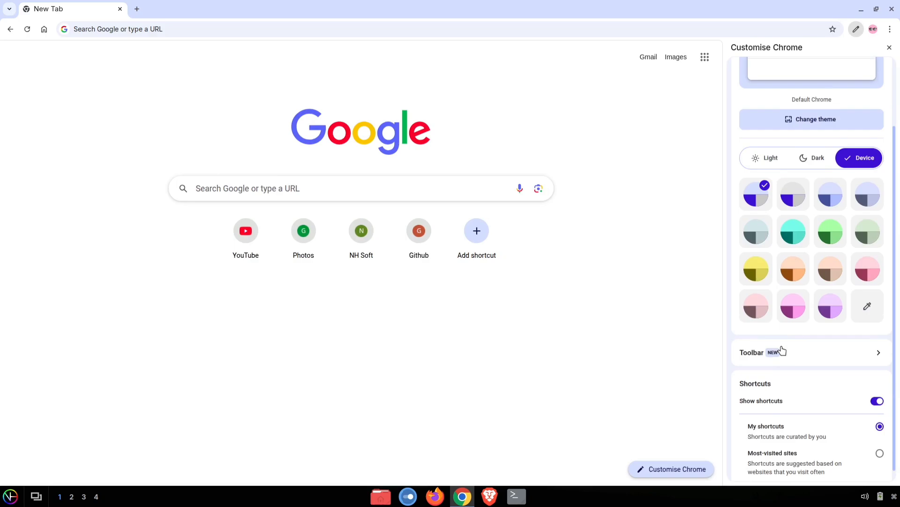
click(796, 349)
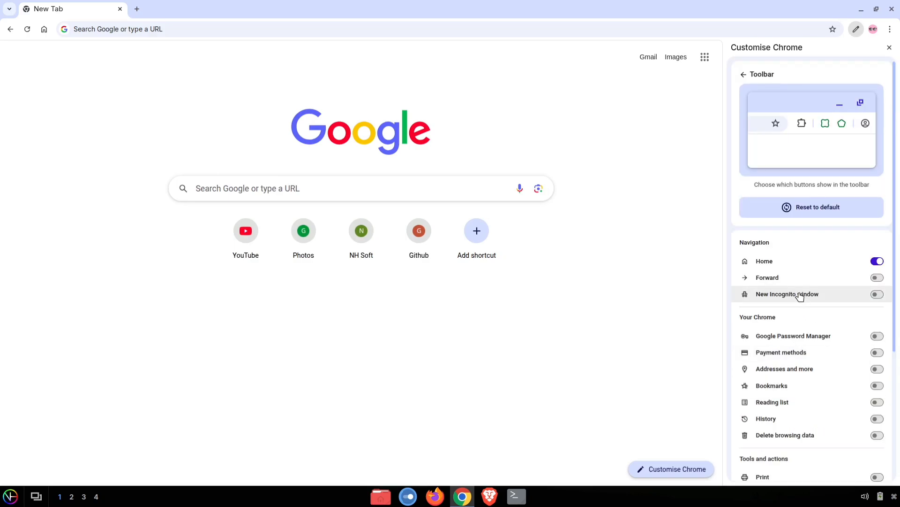
scroll(799, 296, down, 4)
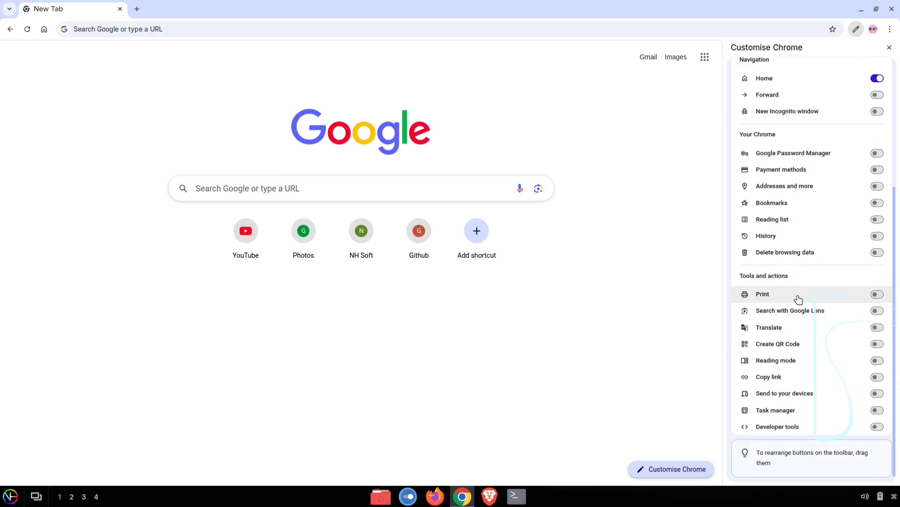
click(877, 310)
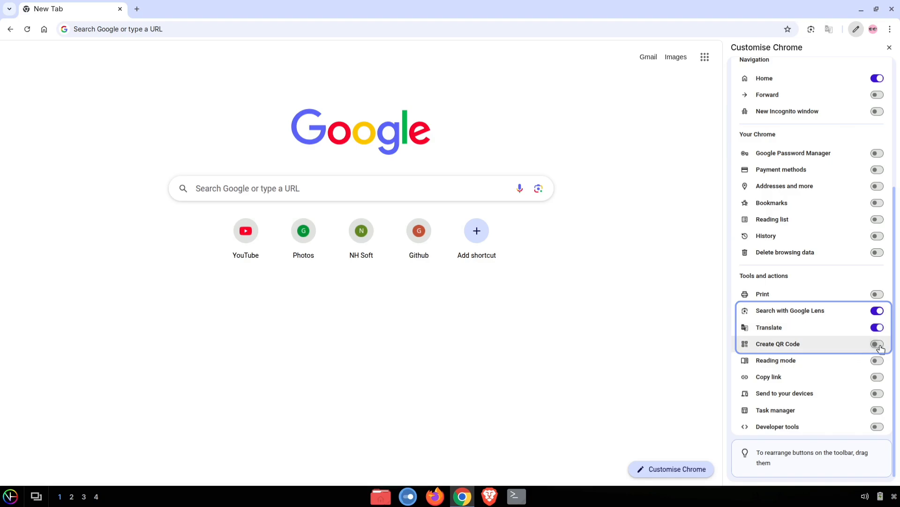
click(879, 347)
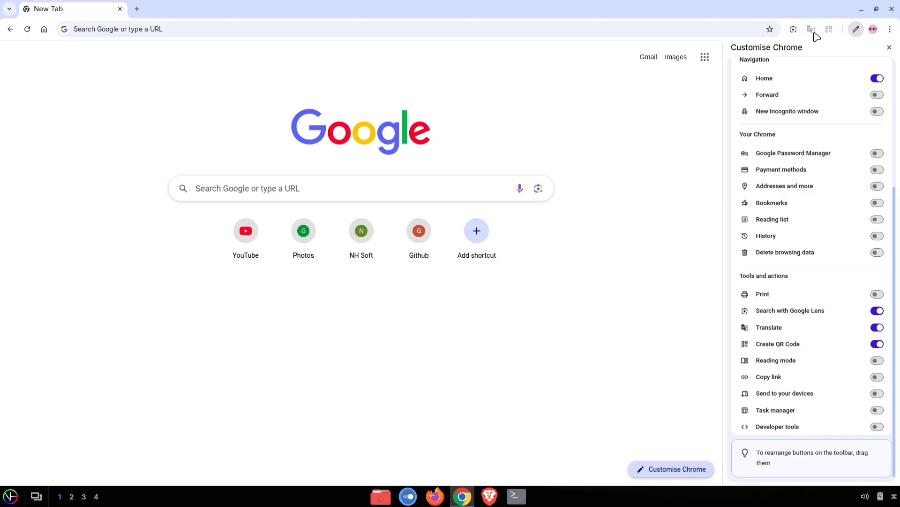
scroll(834, 199, up, 3)
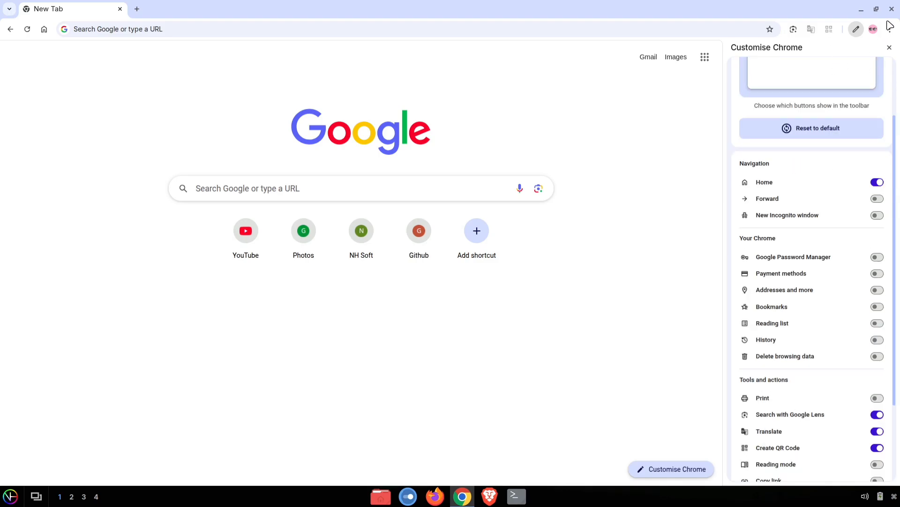
click(890, 47)
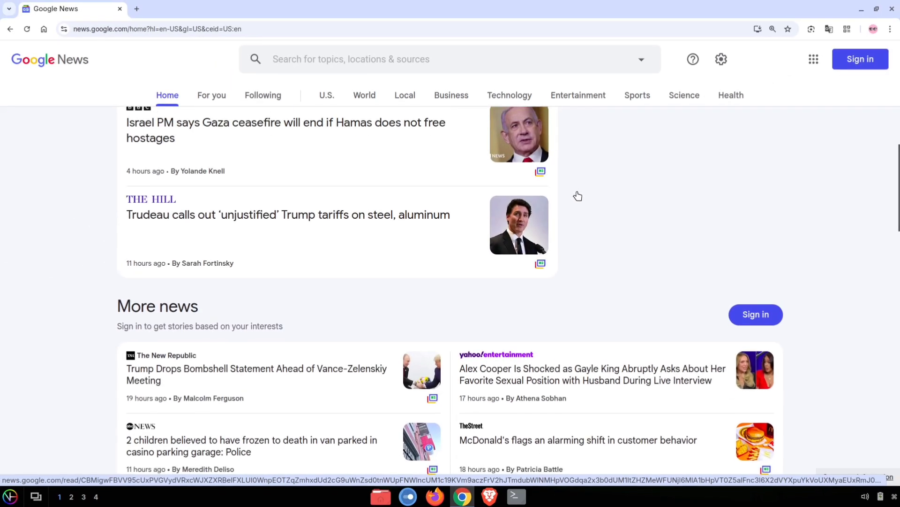
- Run a Google Lens search on The Hill story's thumbnail in Google News and browse the results
scroll(577, 196, up, 2)
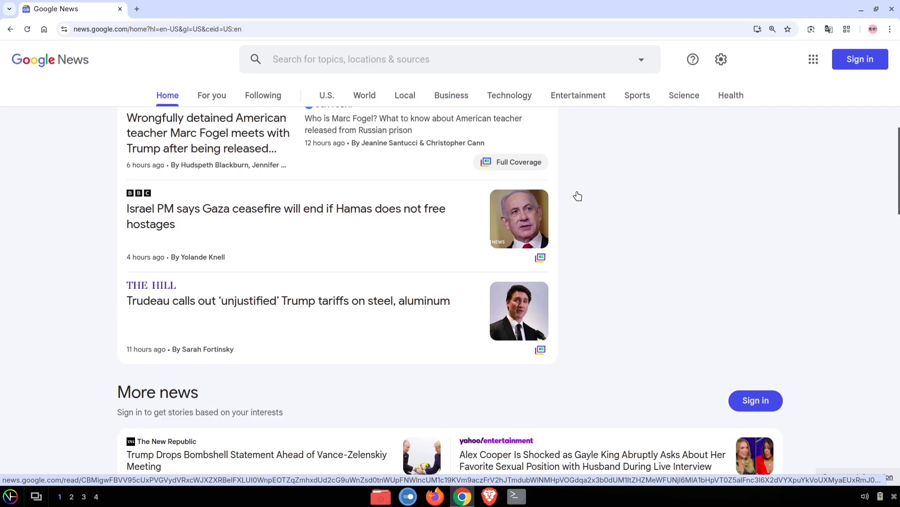
scroll(577, 196, up, 4)
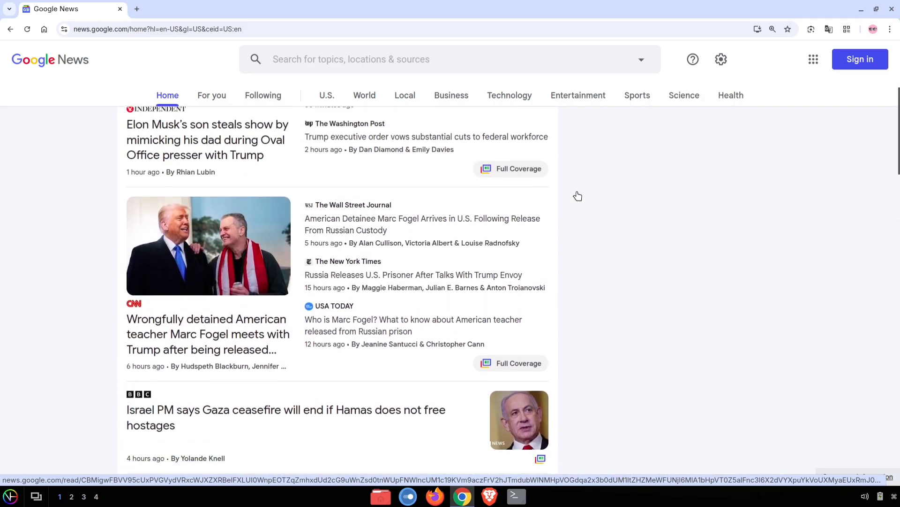
scroll(578, 196, down, 5)
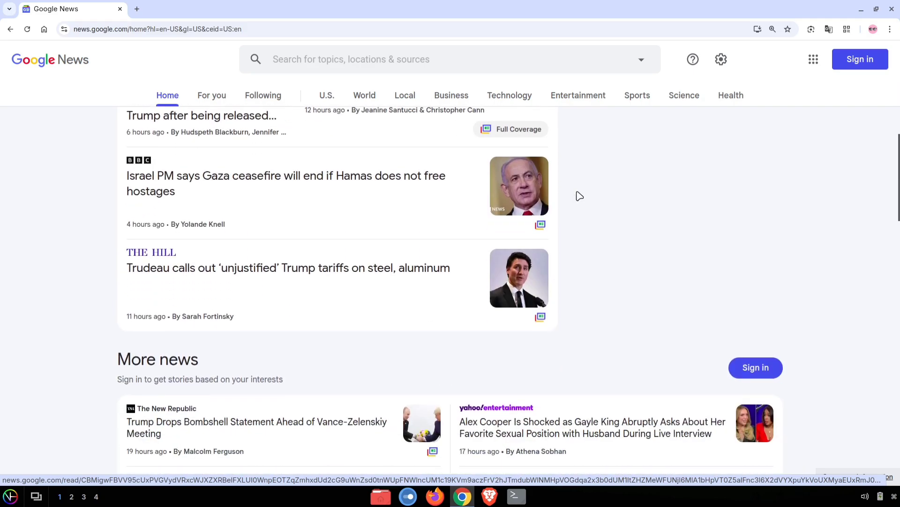
click(811, 30)
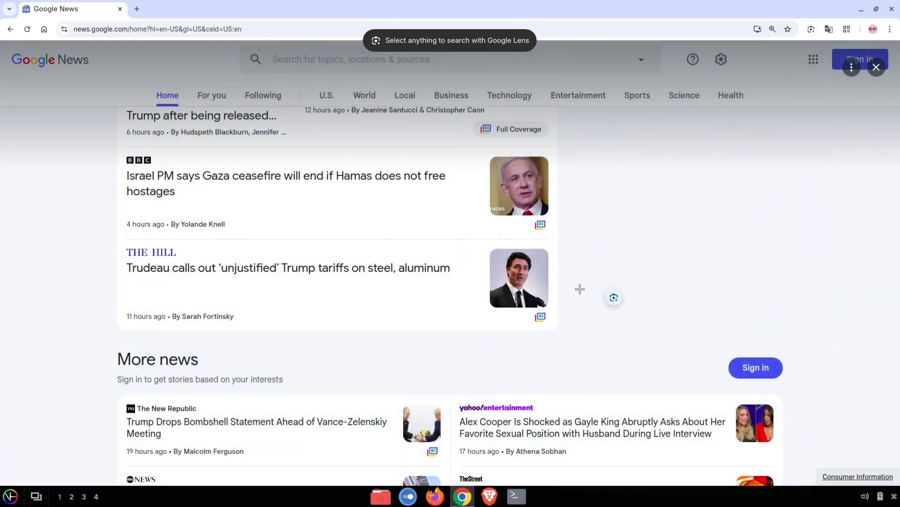
drag(486, 246, 552, 309)
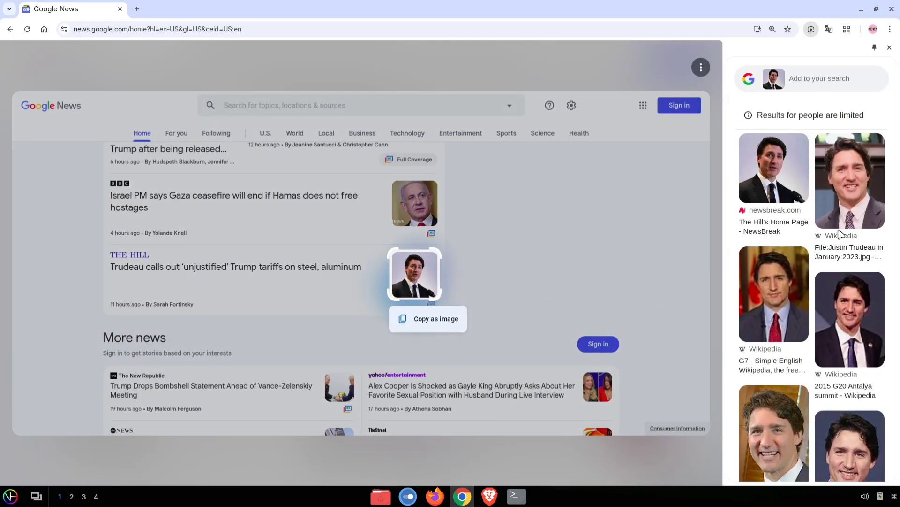
scroll(839, 234, down, 5)
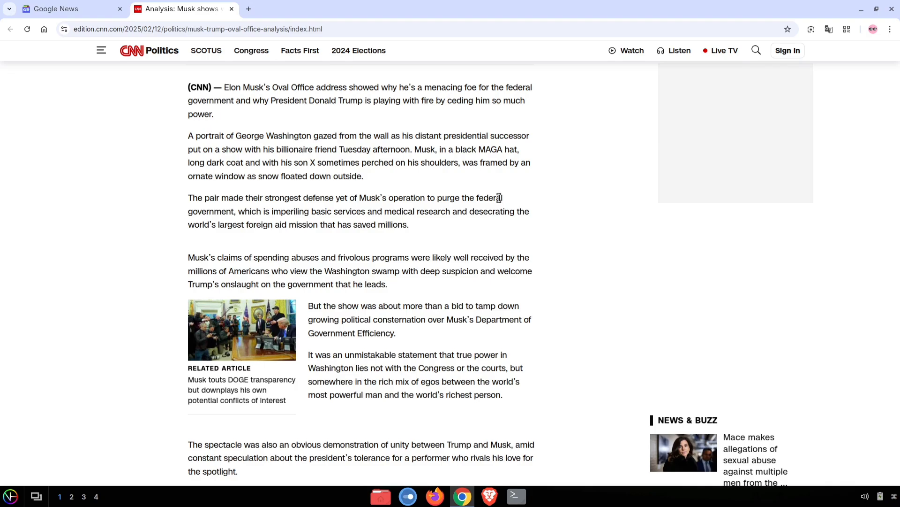
- Translate the CNN Politics article about Musk into Russian with Chrome Translate
click(829, 29)
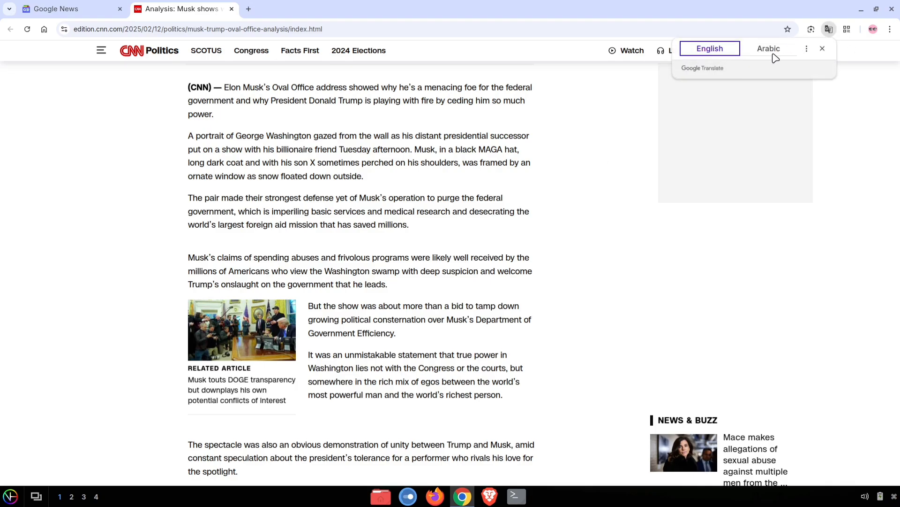
click(807, 49)
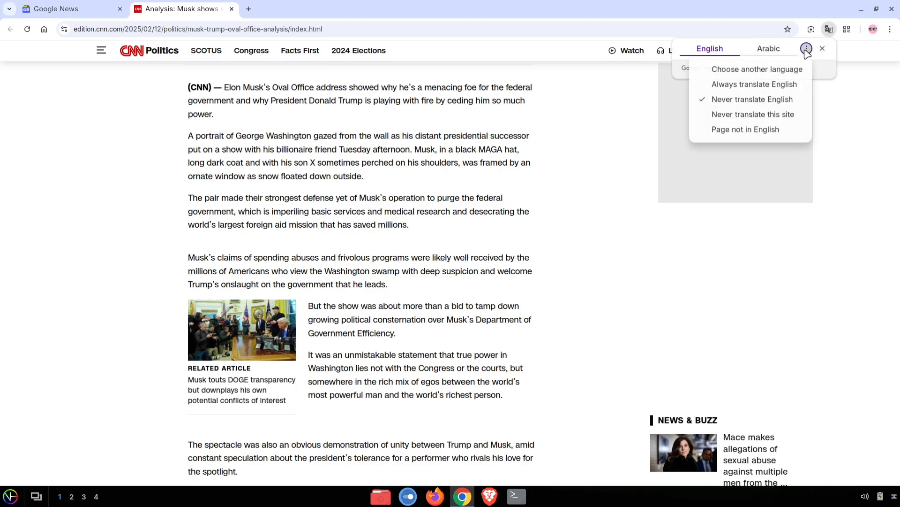
click(766, 70)
click(765, 74)
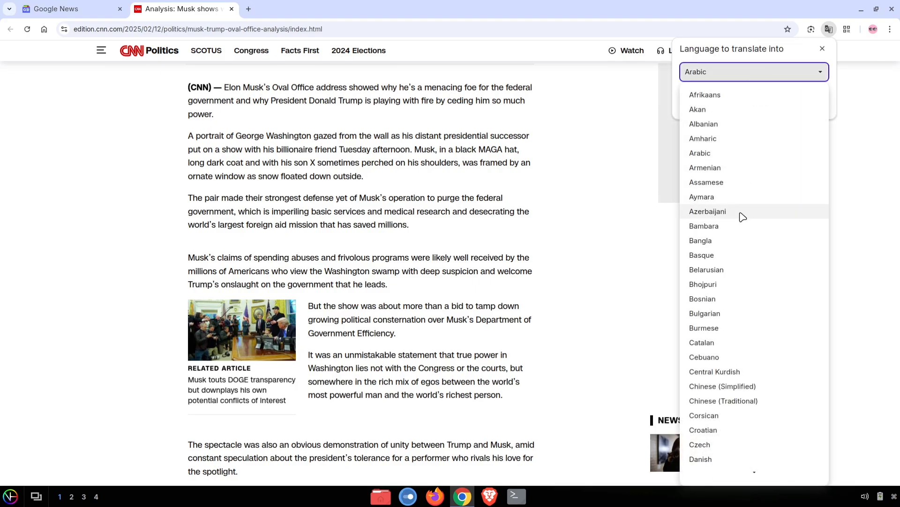
scroll(741, 215, down, 7)
scroll(742, 216, down, 15)
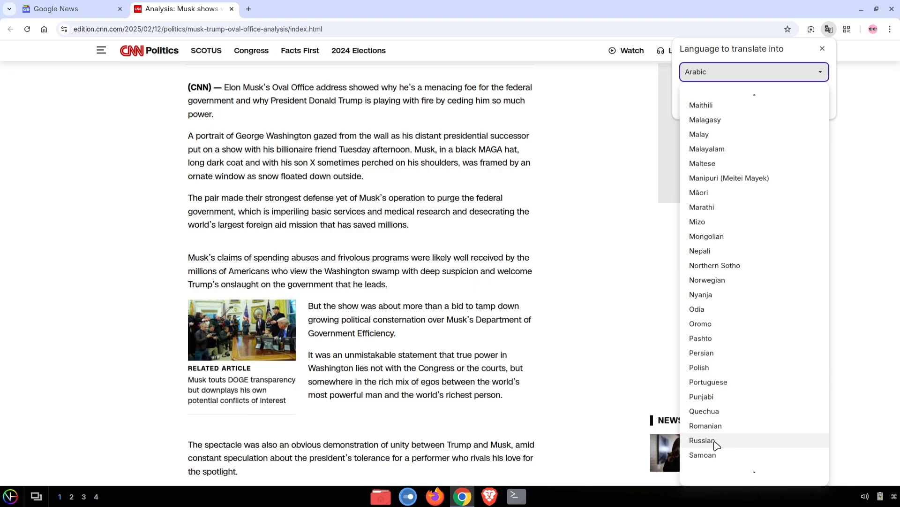
click(715, 441)
click(804, 98)
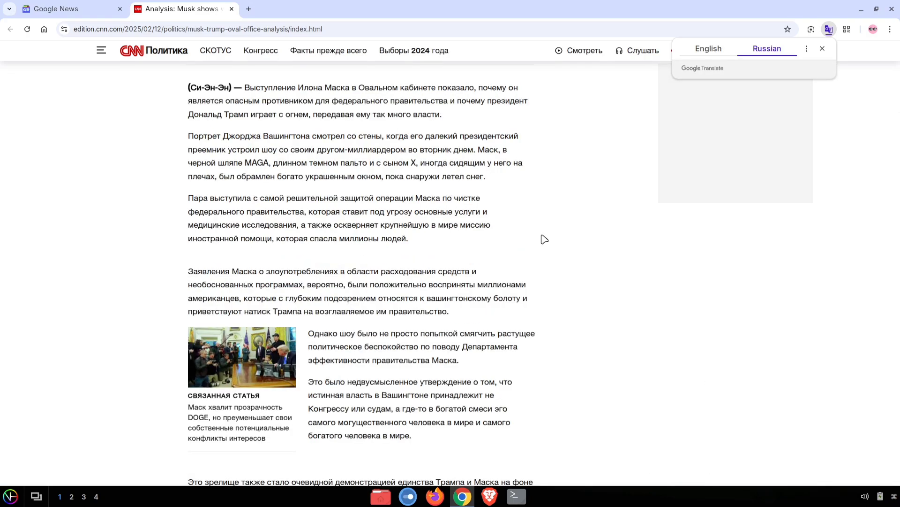
scroll(545, 239, up, 2)
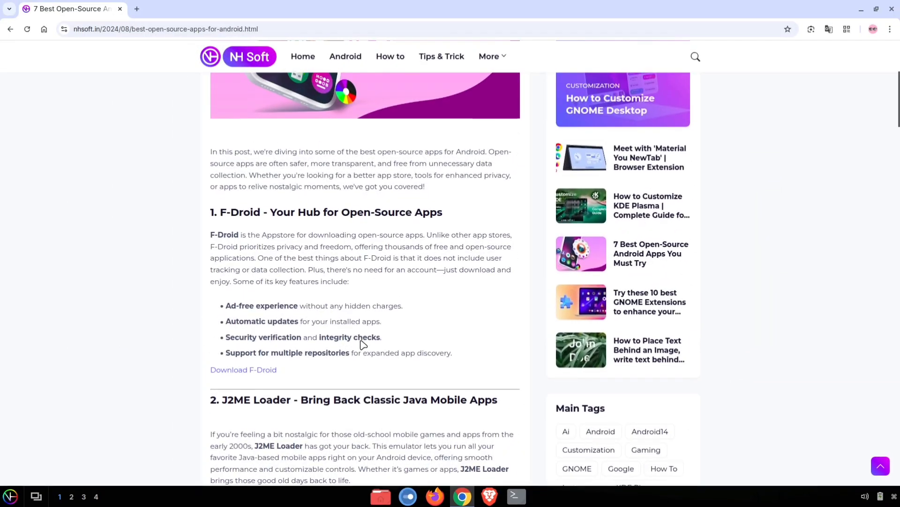
- Return to the top of the Android apps article and generate a QR code for its address
scroll(362, 342, down, 5)
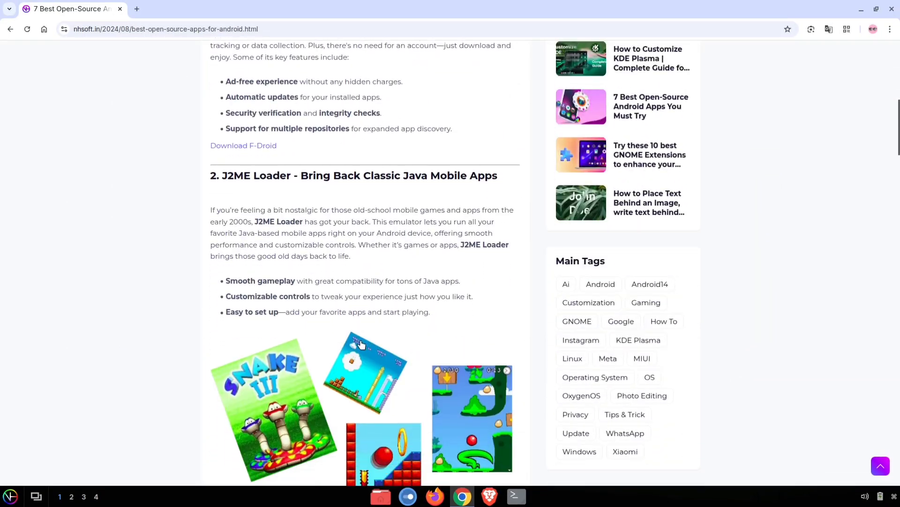
scroll(362, 345, up, 1)
scroll(362, 345, up, 7)
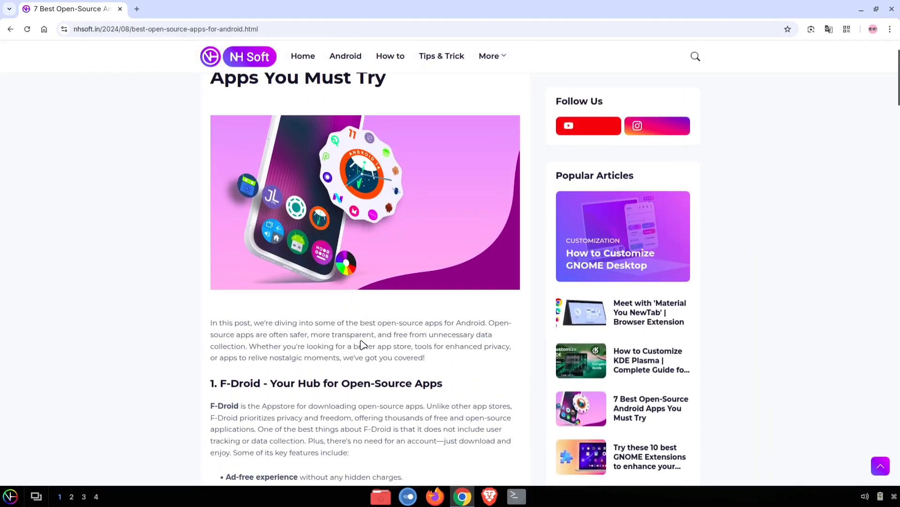
scroll(364, 345, up, 1)
scroll(363, 345, up, 1)
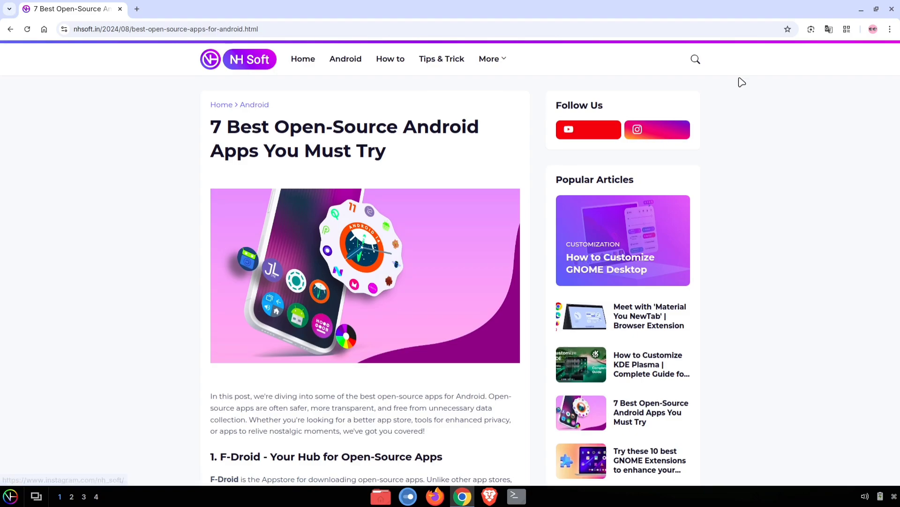
click(849, 30)
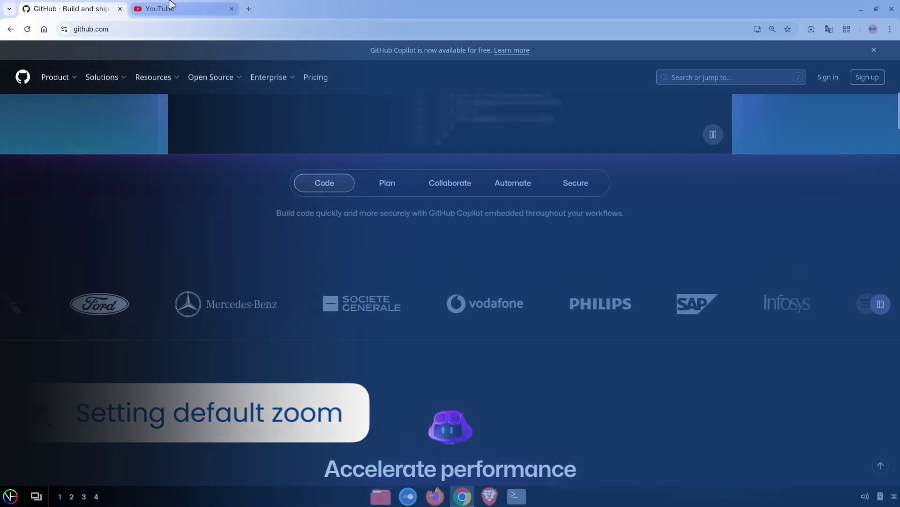
- On YouTube, zoom in to 125% with Ctrl+plus, then back out to 110%
click(170, 7)
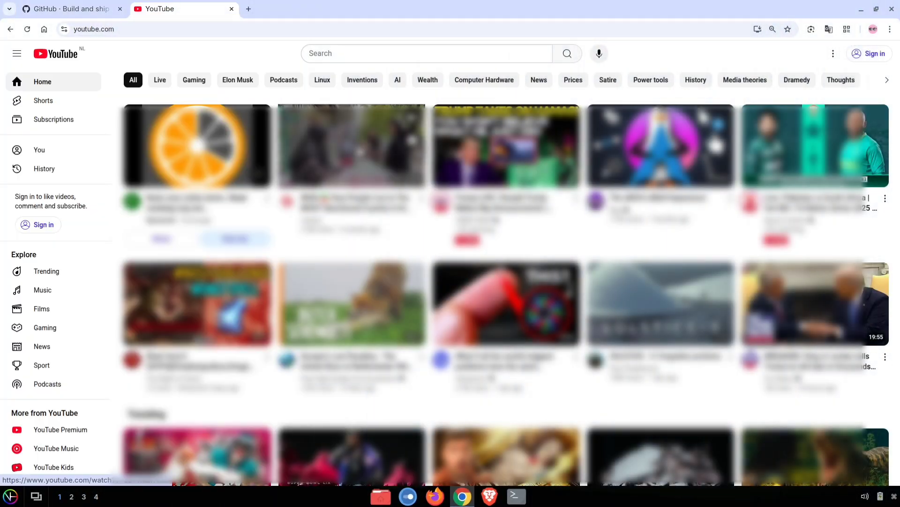
key(ctrl+plus)
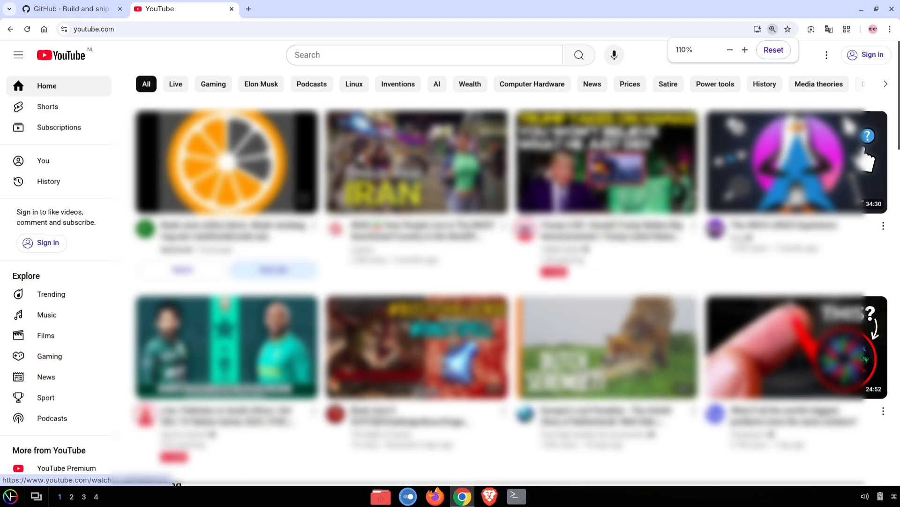
key(ctrl+plus)
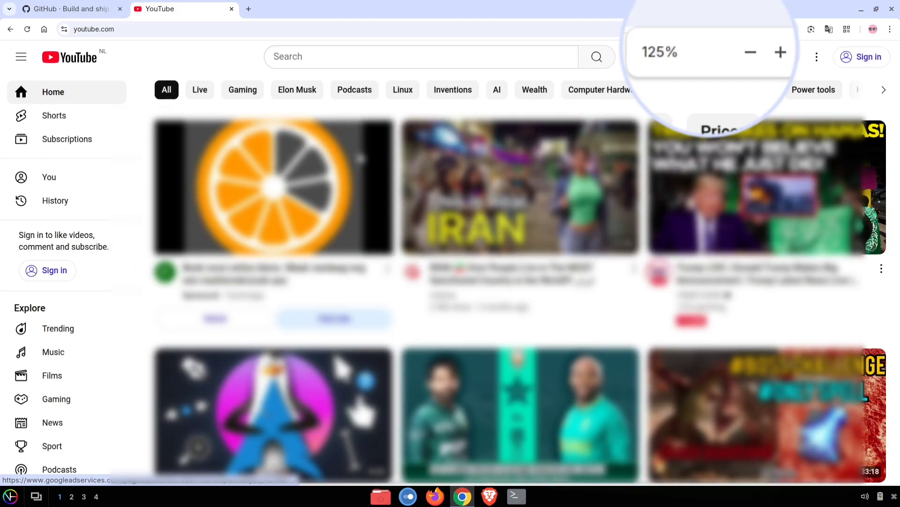
key(ctrl+minus)
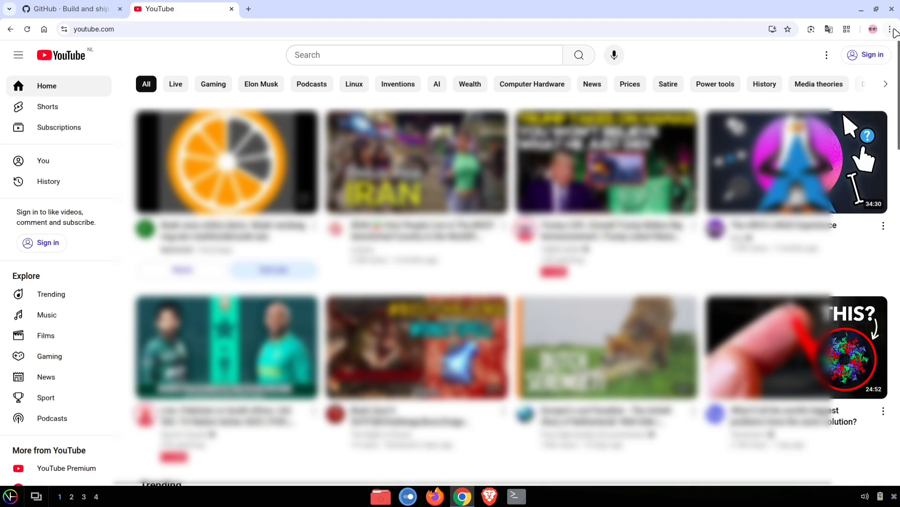
- Set Chrome's default page zoom to 125% in Settings
click(891, 29)
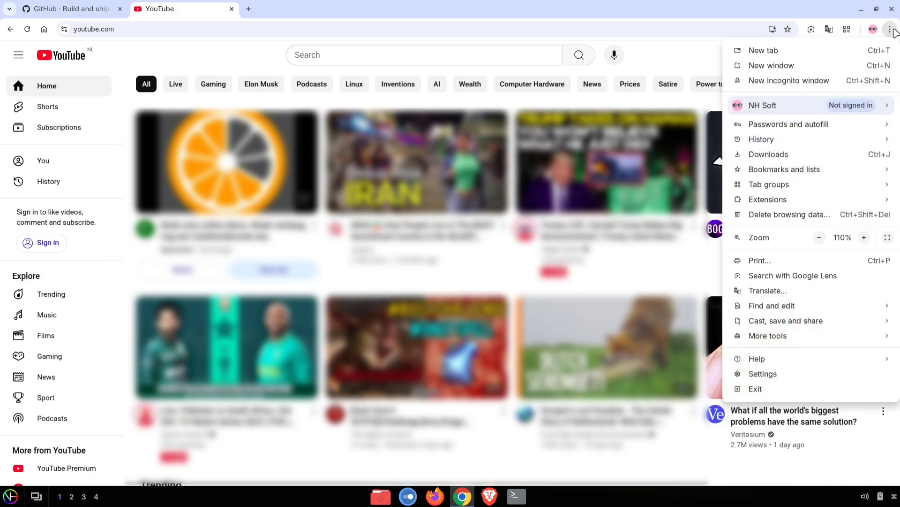
click(796, 374)
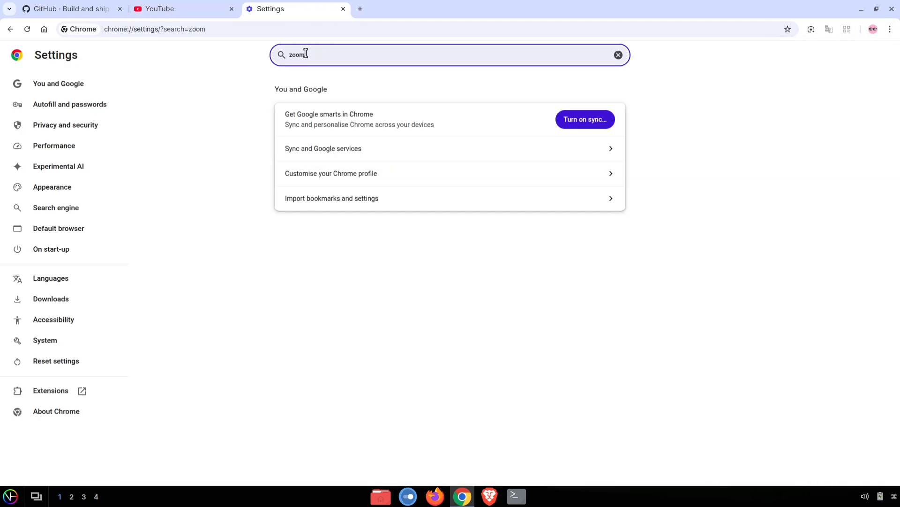
scroll(397, 294, down, 6)
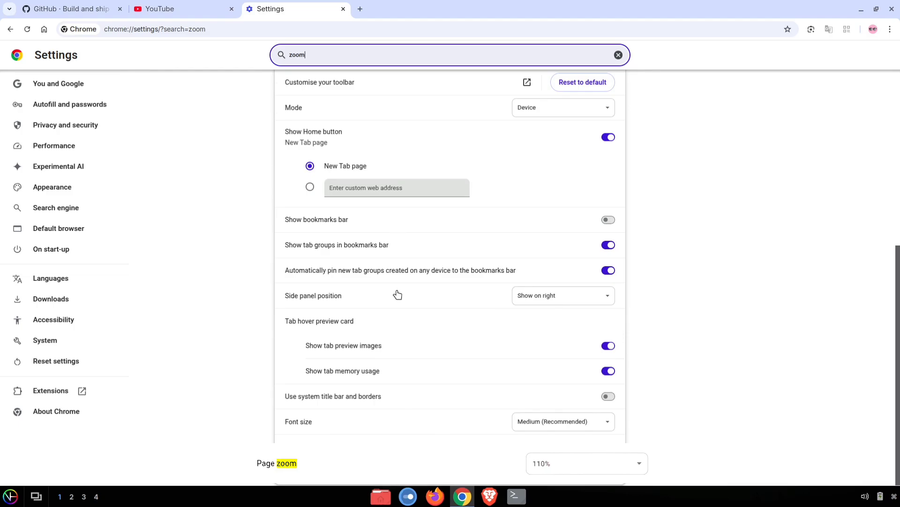
click(525, 473)
click(525, 355)
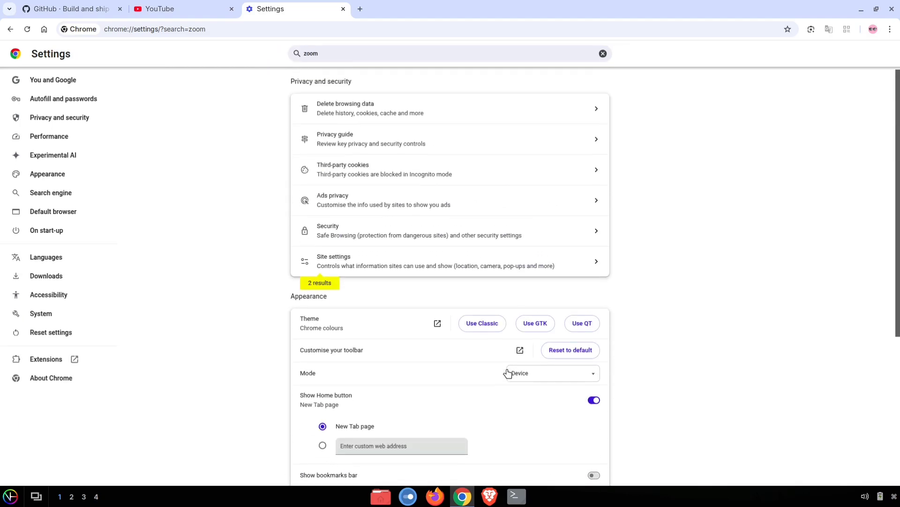
click(539, 472)
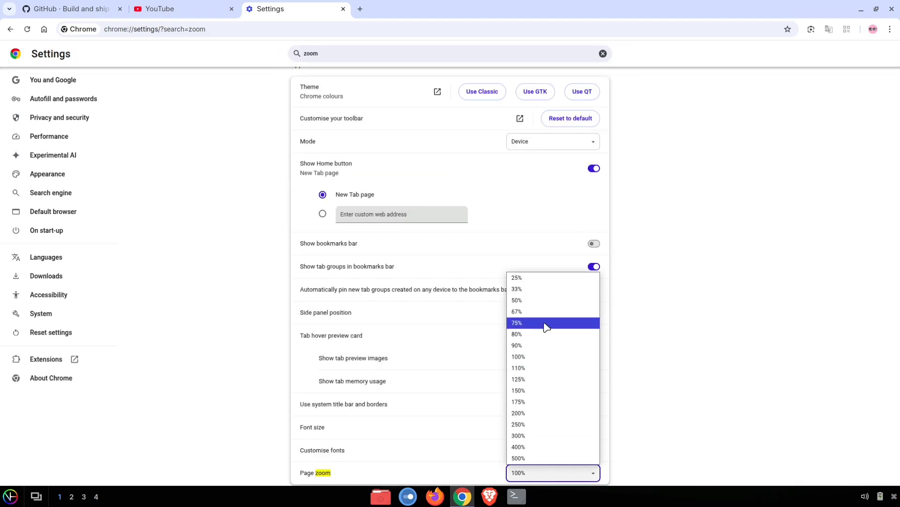
click(531, 371)
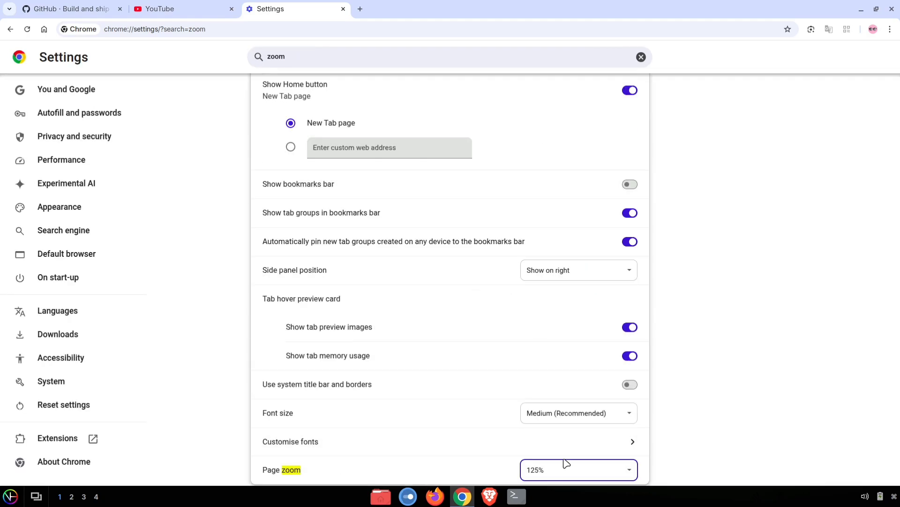
click(572, 471)
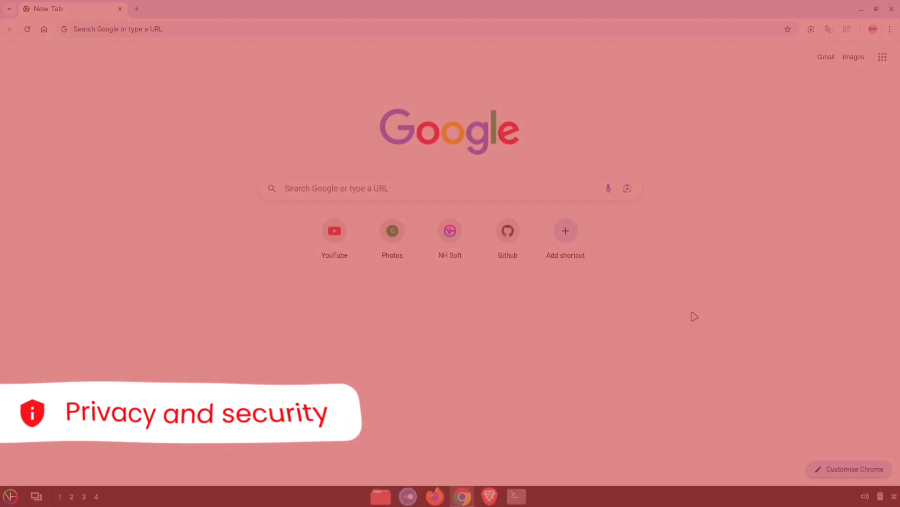
- In Security settings, choose Enhanced protection and turn on Always use secure connections
click(889, 30)
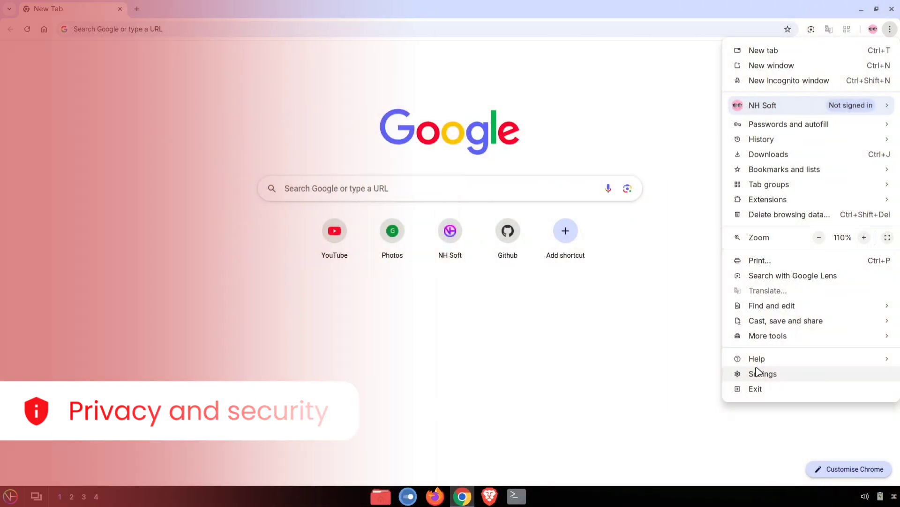
click(759, 372)
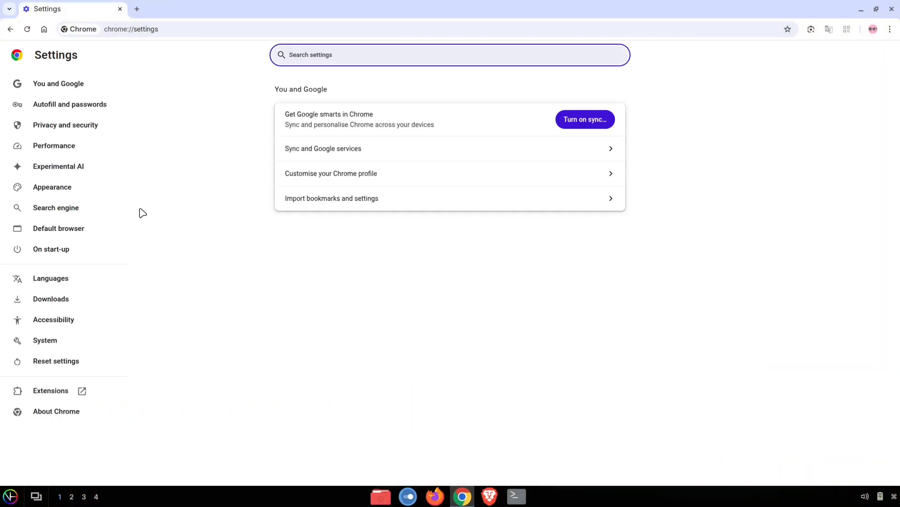
click(95, 132)
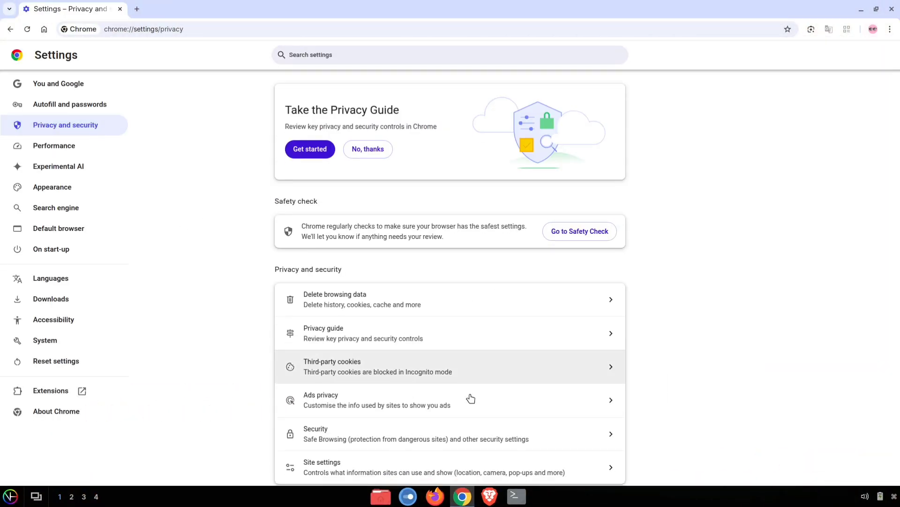
click(381, 434)
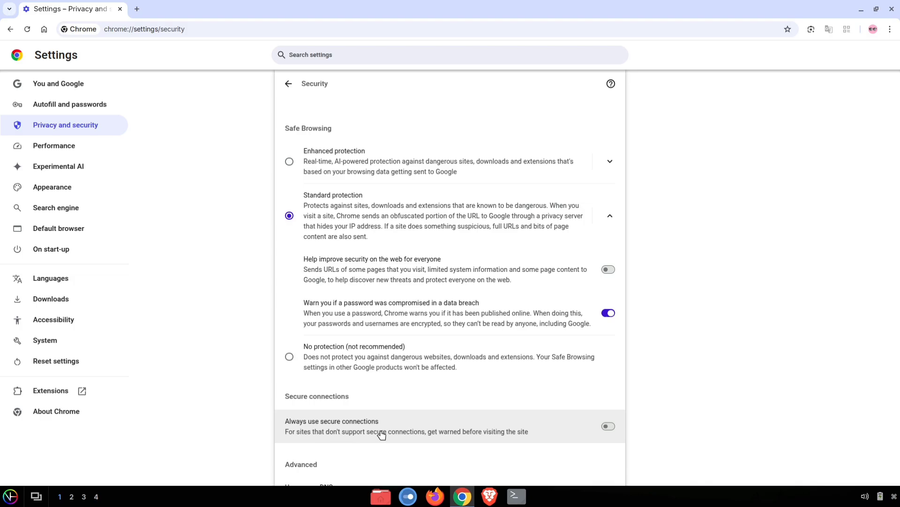
click(290, 162)
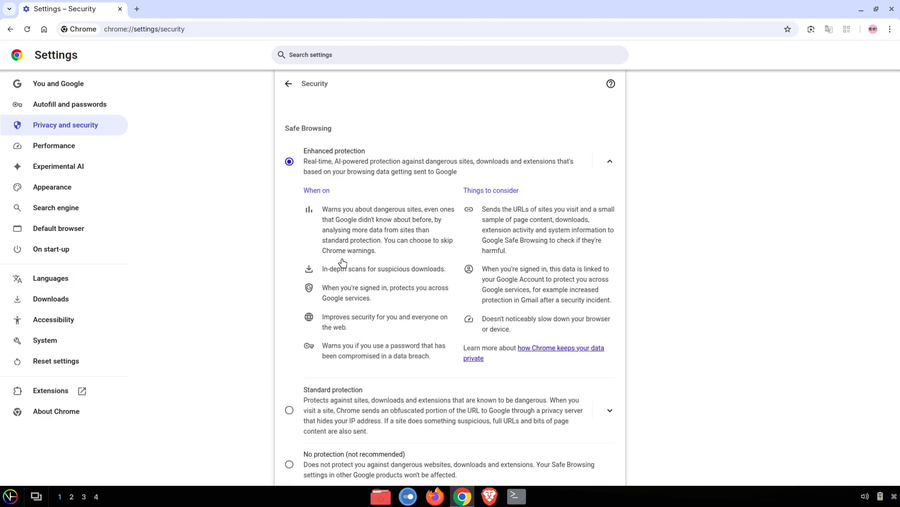
scroll(373, 271, down, 7)
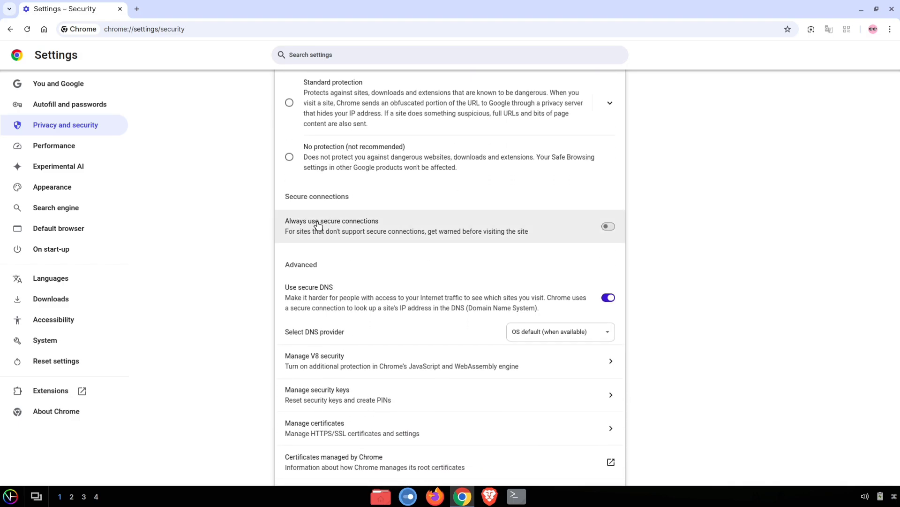
click(605, 227)
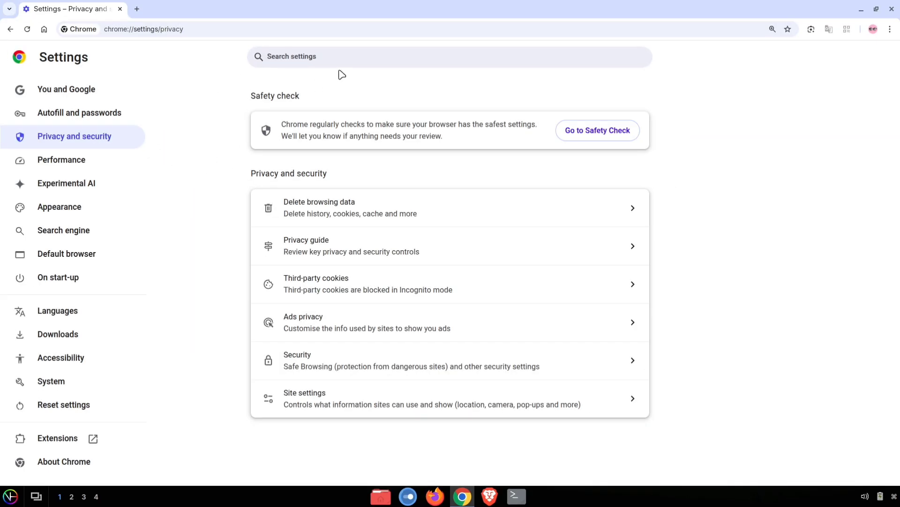
- Search settings for 'permissi' and set Location to 'Don't allow sites to see your location'
click(332, 54)
click(324, 60)
text(permission)
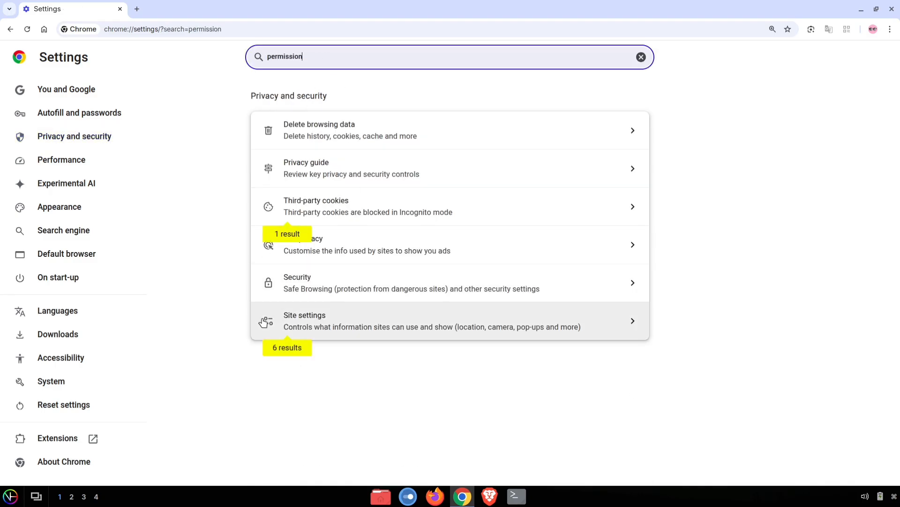
click(333, 328)
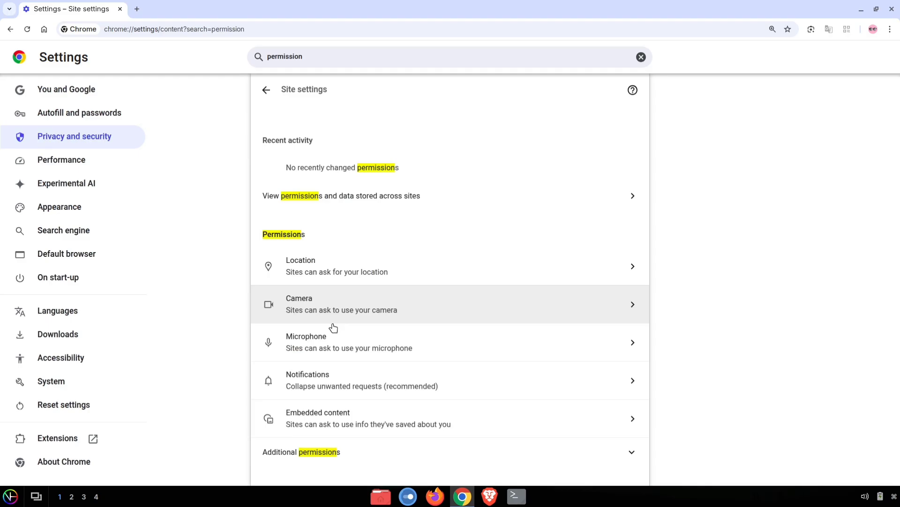
scroll(436, 296, down, 2)
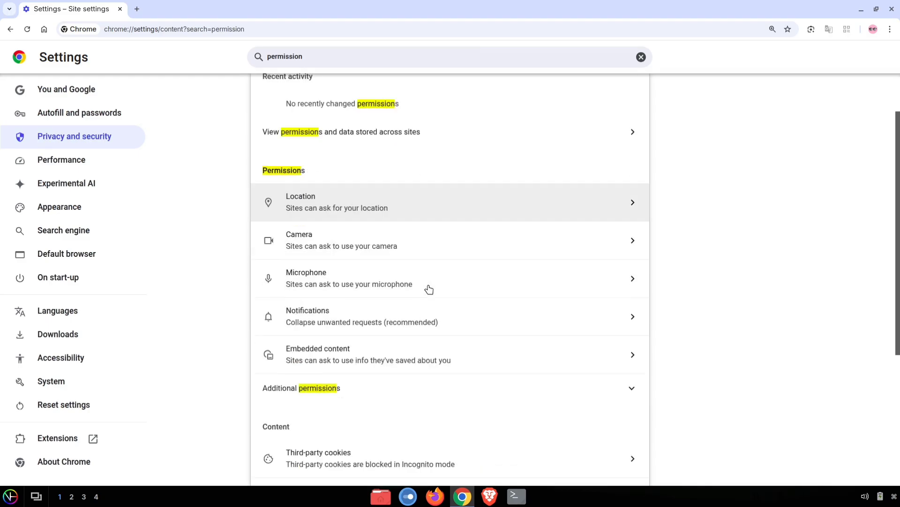
click(465, 223)
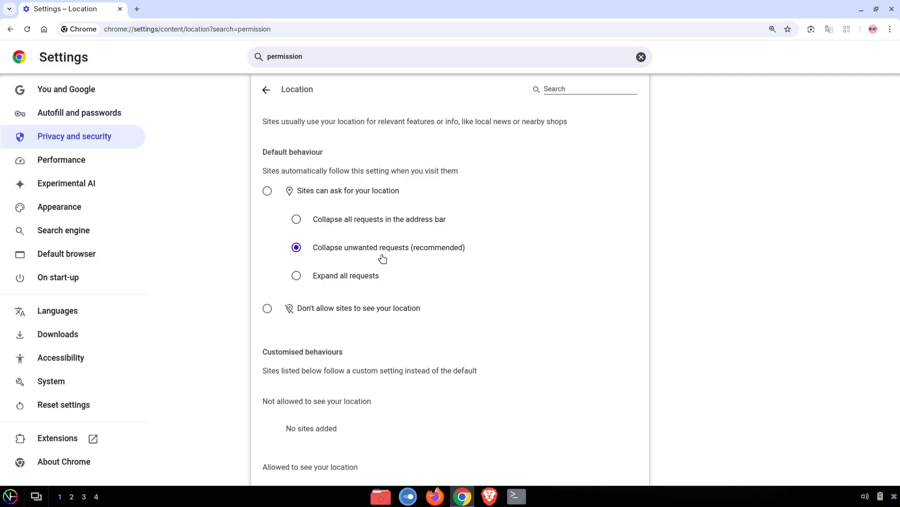
click(268, 309)
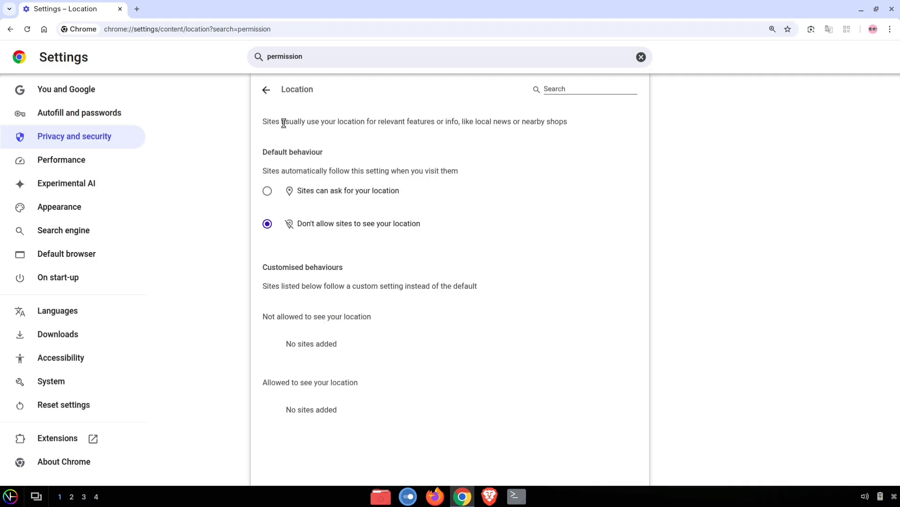
- Go back to Site settings and open the Camera permission page
click(269, 95)
scroll(344, 337, down, 5)
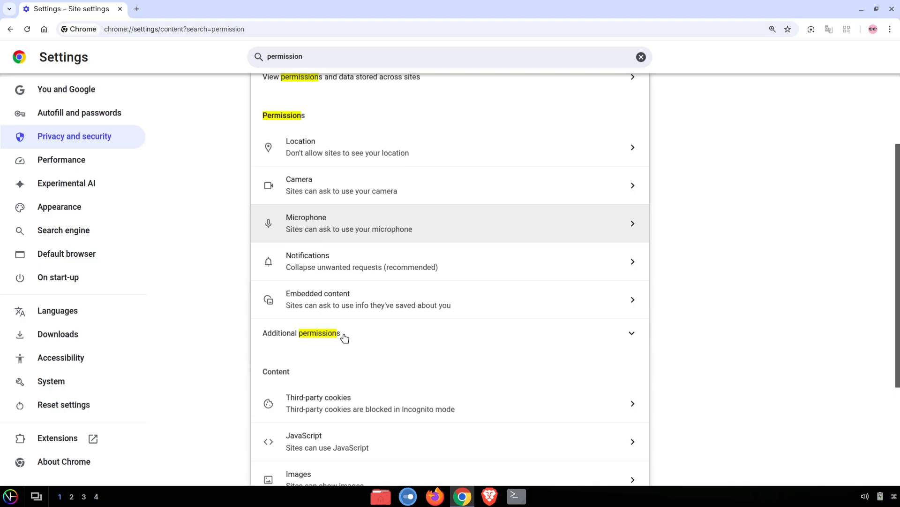
click(345, 183)
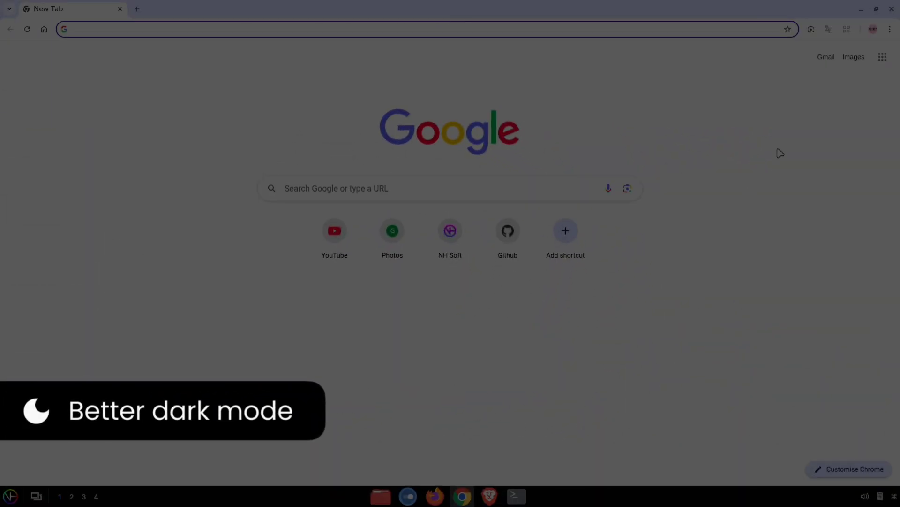
- Switch Chrome's appearance to Dark in Customise Chrome and close the panel
click(889, 30)
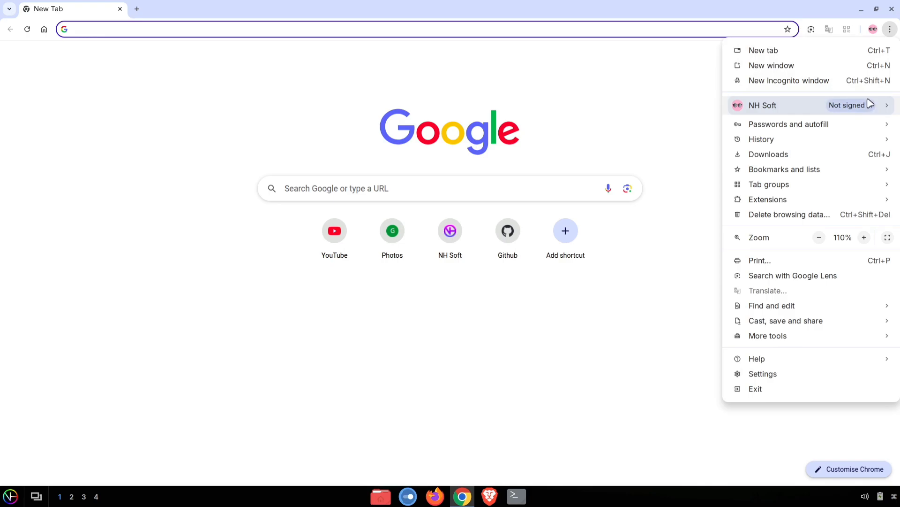
mouse_move(805, 337)
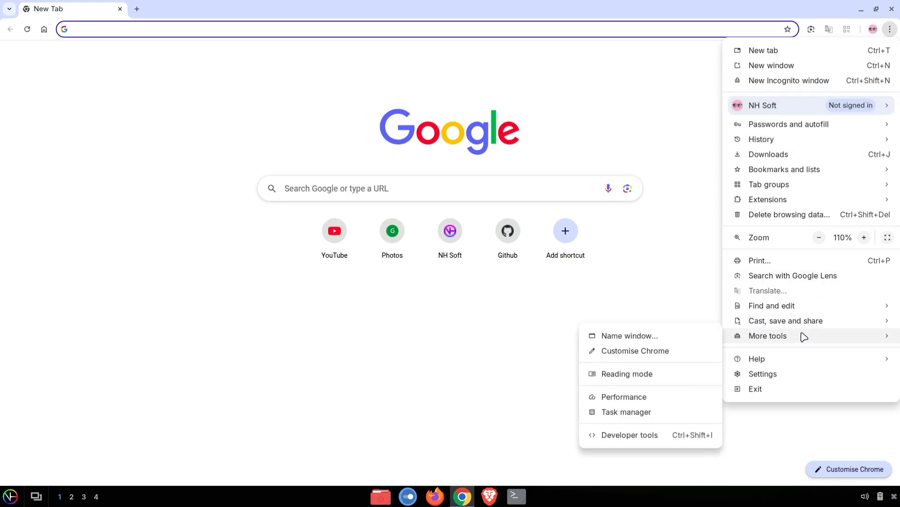
click(626, 351)
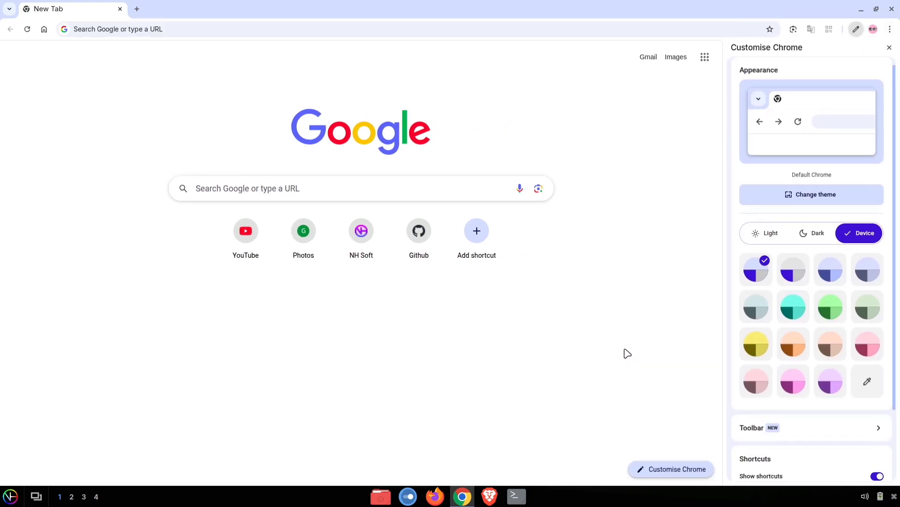
click(819, 236)
click(760, 232)
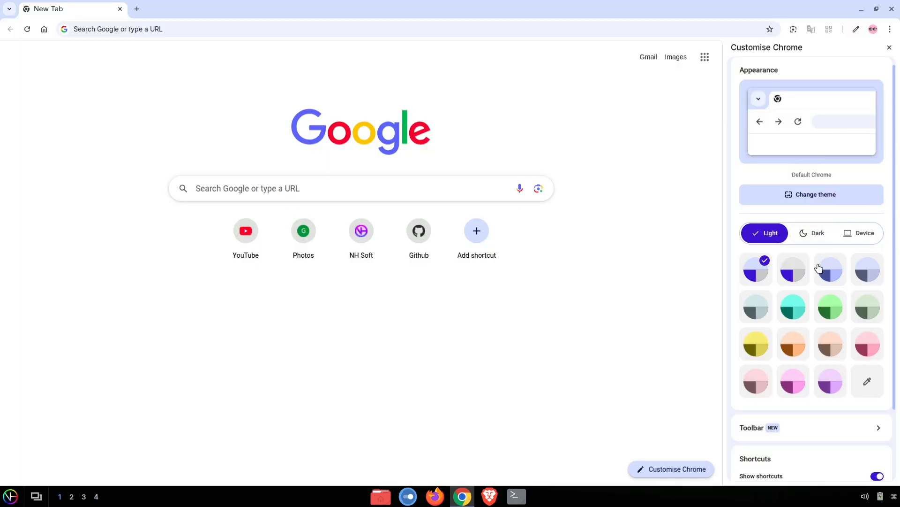
click(820, 230)
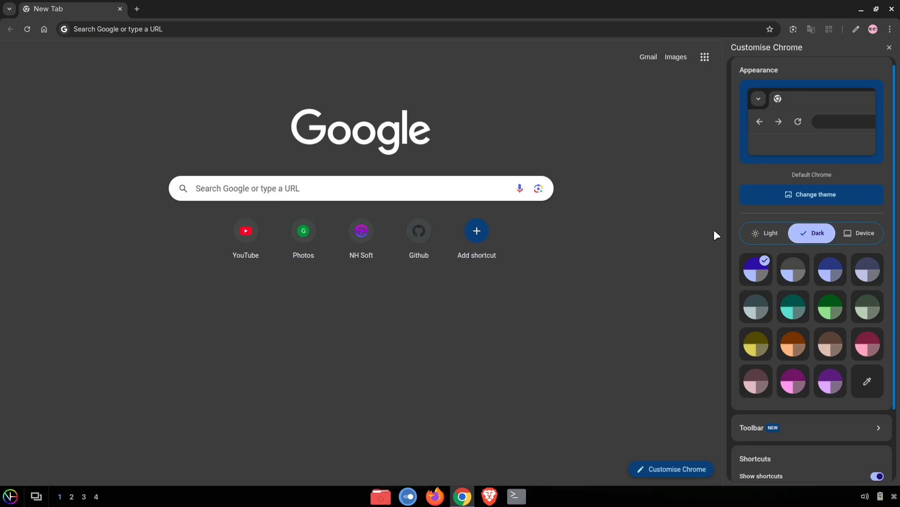
click(889, 47)
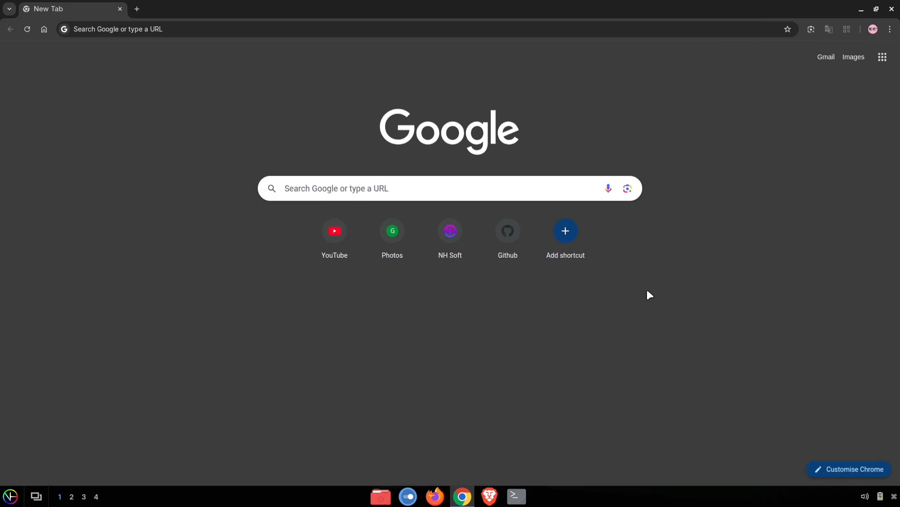
- Open the NH Soft site from the New Tab shortcuts
click(446, 226)
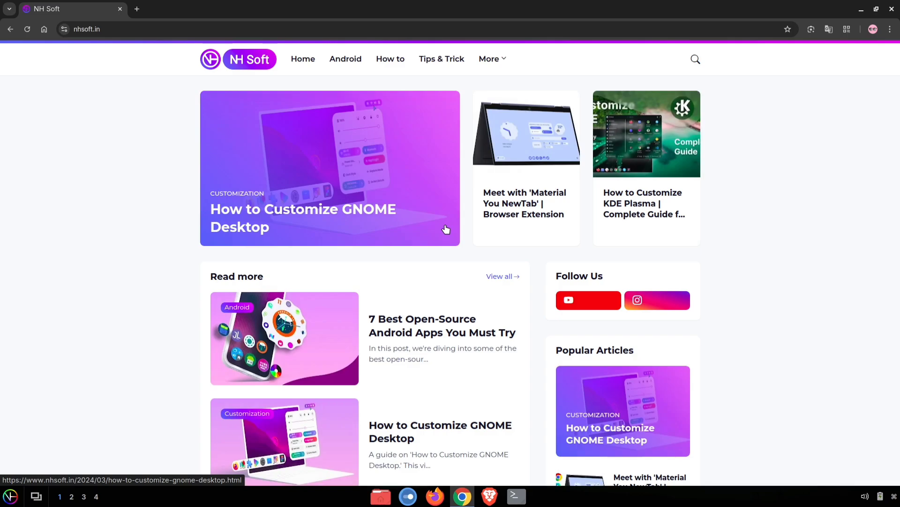
scroll(446, 229, down, 10)
scroll(445, 230, up, 10)
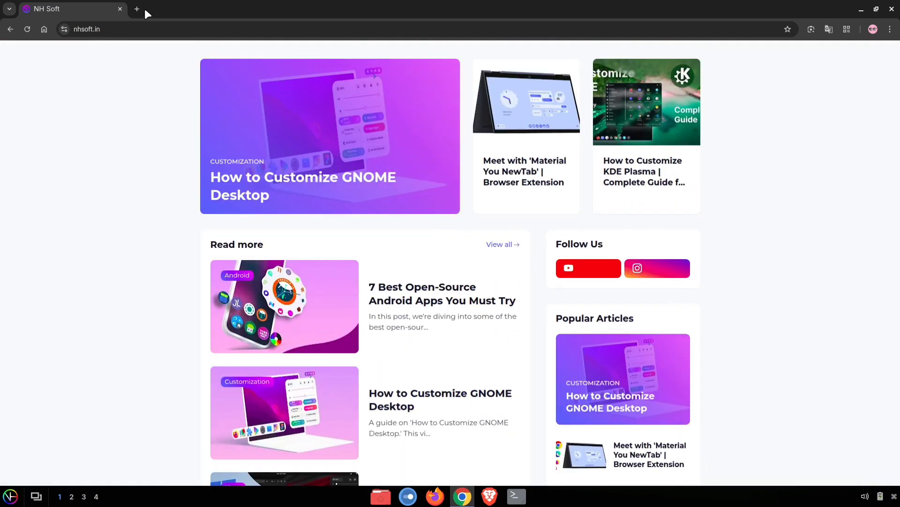
- Search Google for 'hello world' in a new tab
click(136, 9)
text(hello world)
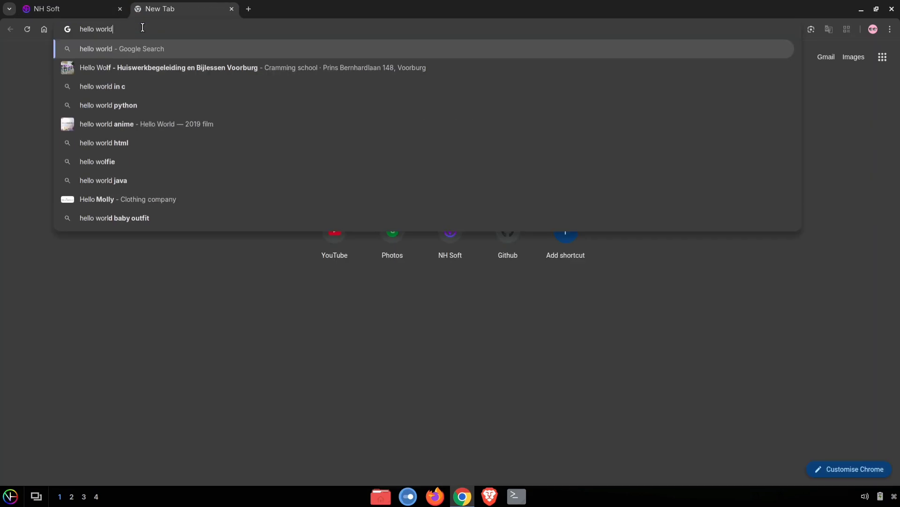
key(Return)
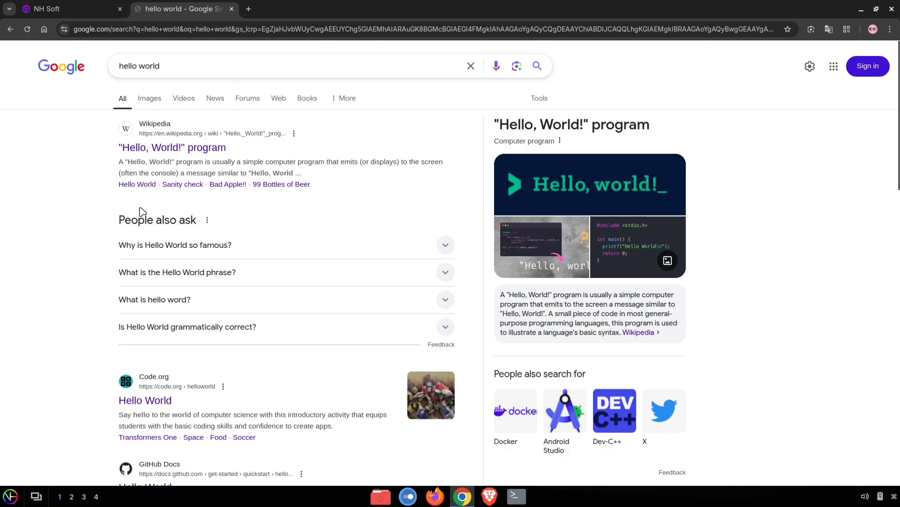
scroll(142, 212, down, 20)
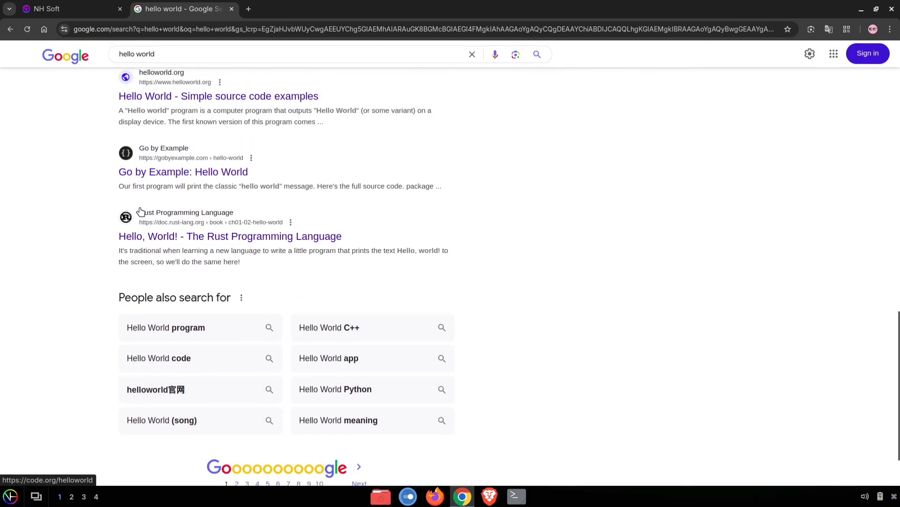
scroll(142, 212, up, 20)
- In chrome://flags, set Auto Dark Mode for Web Contents to Enabled and relaunch Chrome
click(248, 9)
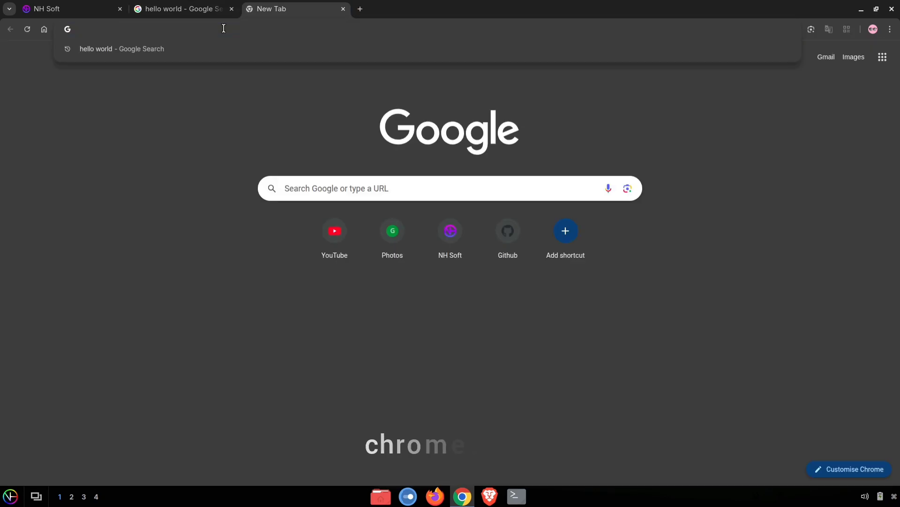
text(chrome://flags)
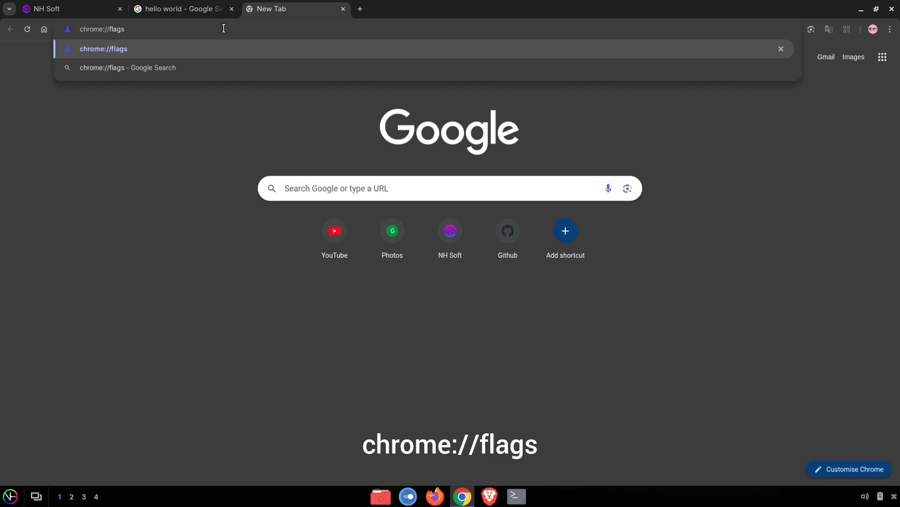
key(Return)
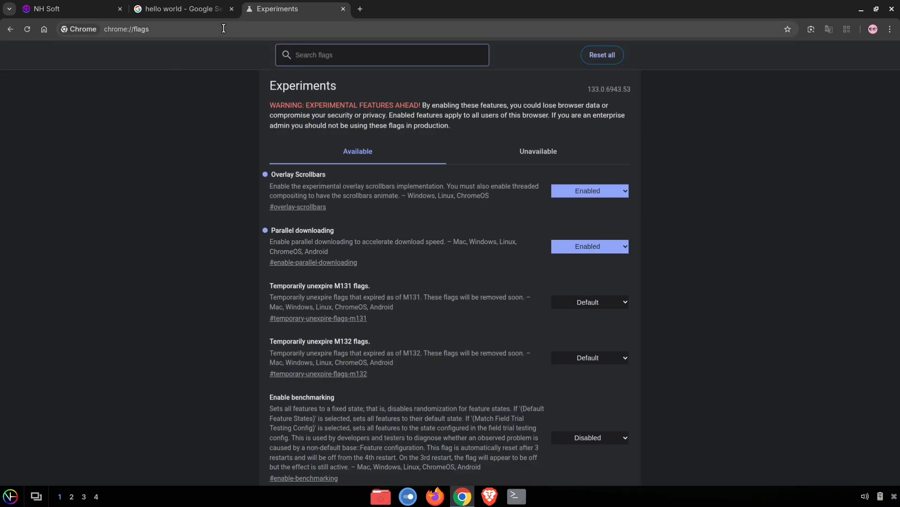
text(auto da)
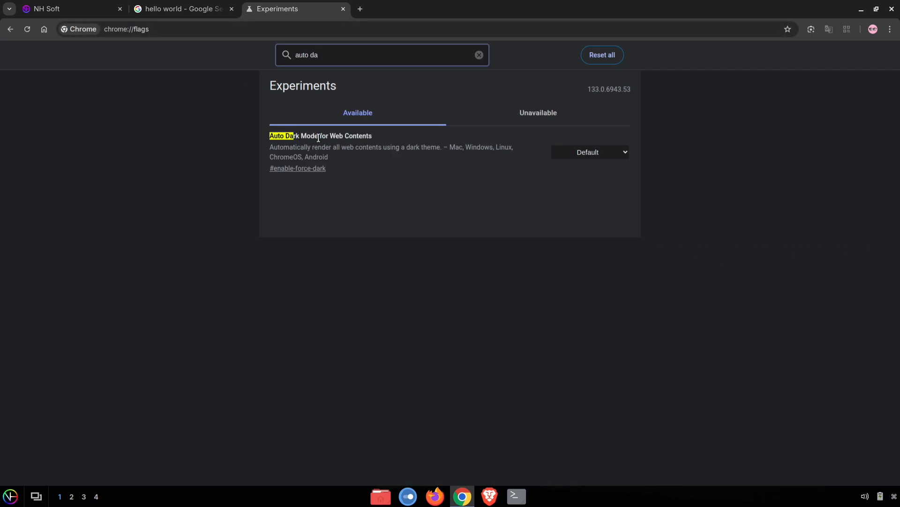
click(592, 155)
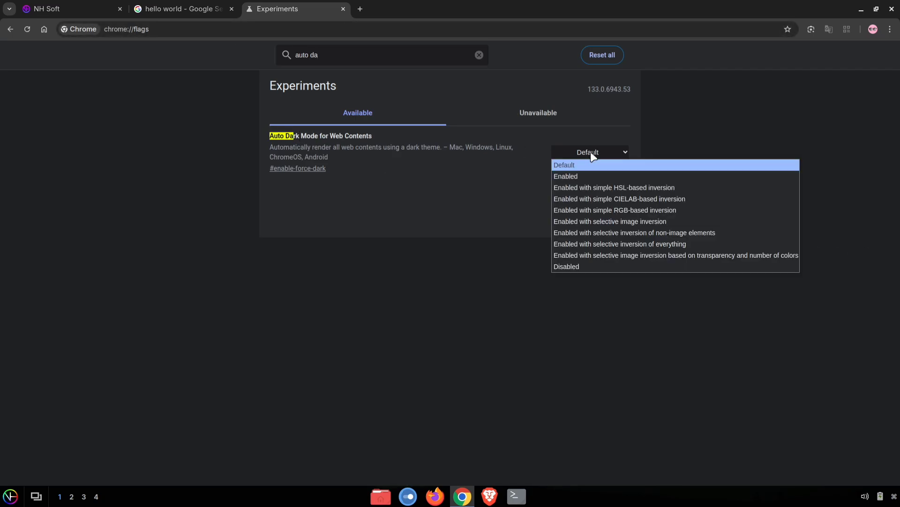
click(612, 177)
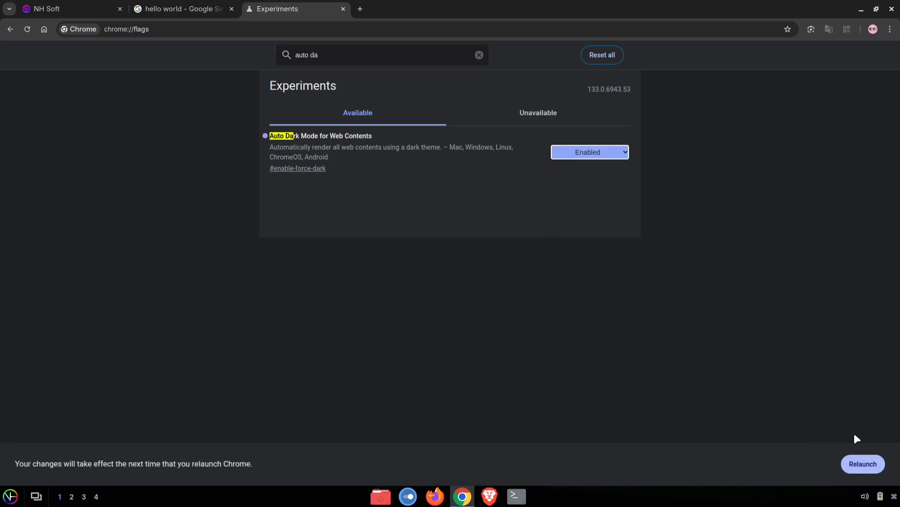
click(861, 465)
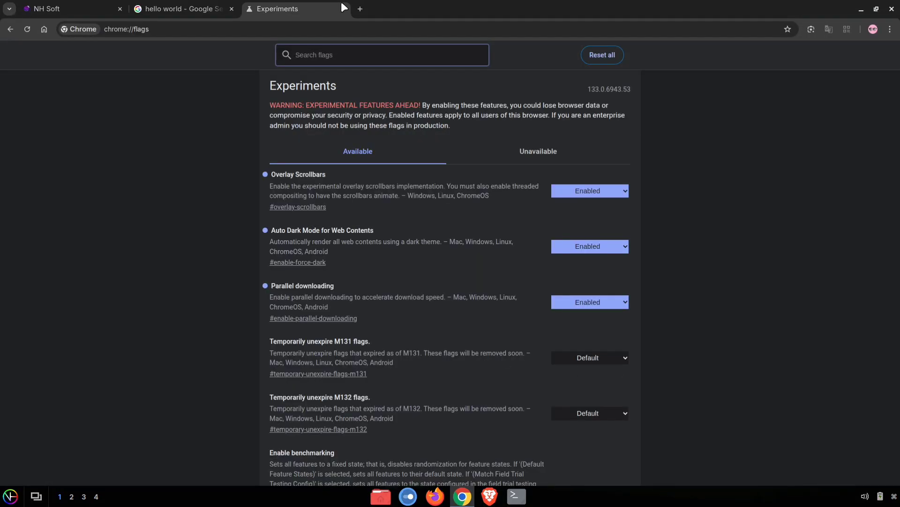
- Close the flags tab and check that the search results and NH Soft pages now appear dark
click(343, 9)
scroll(254, 133, down, 7)
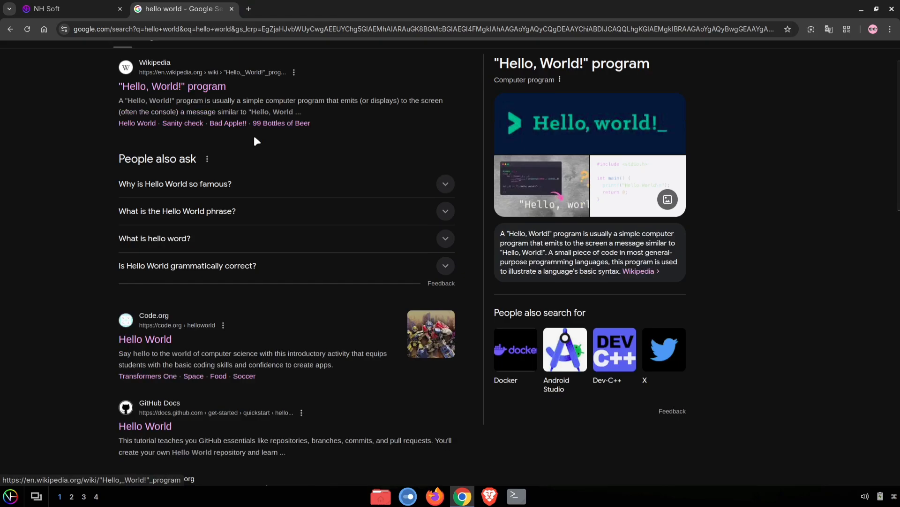
scroll(254, 141, down, 10)
scroll(254, 141, up, 14)
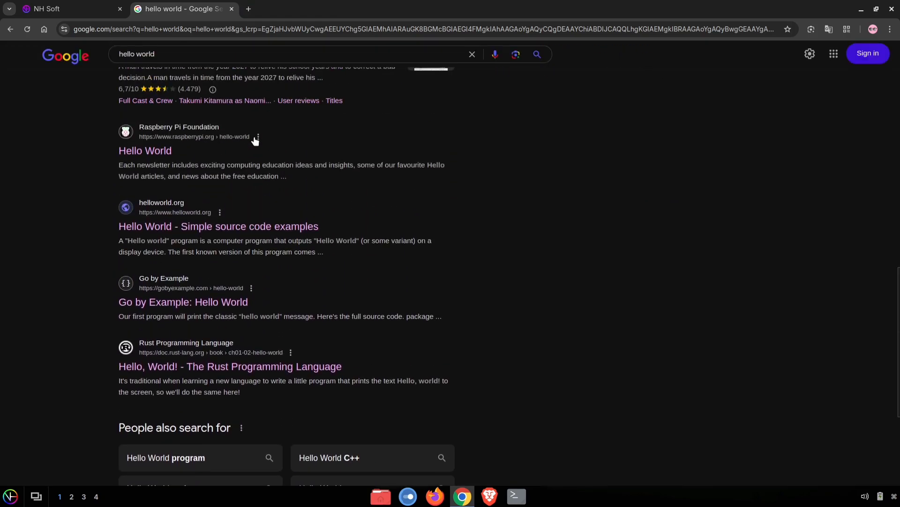
scroll(255, 141, up, 5)
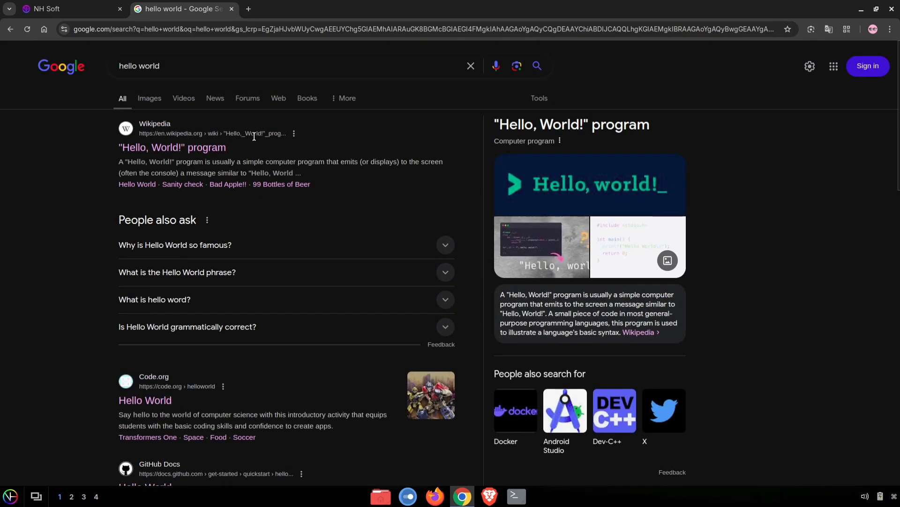
click(59, 8)
scroll(104, 189, down, 10)
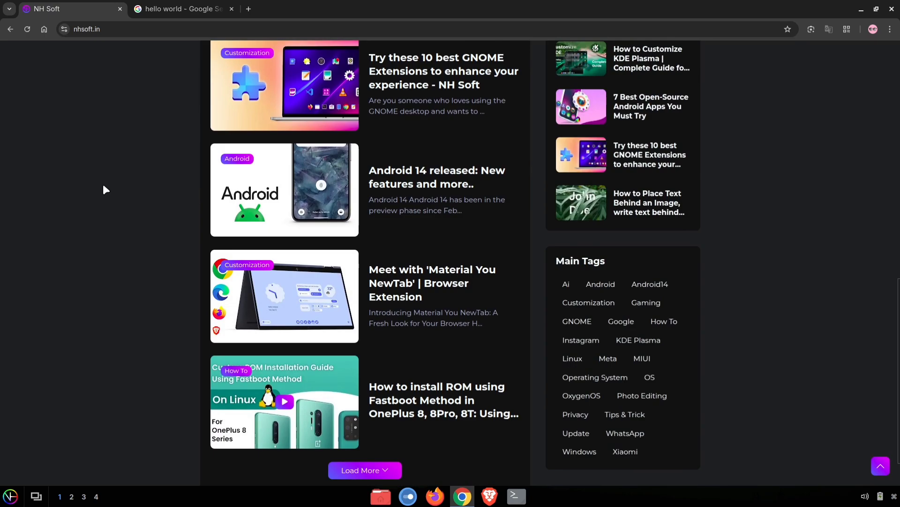
scroll(104, 189, up, 5)
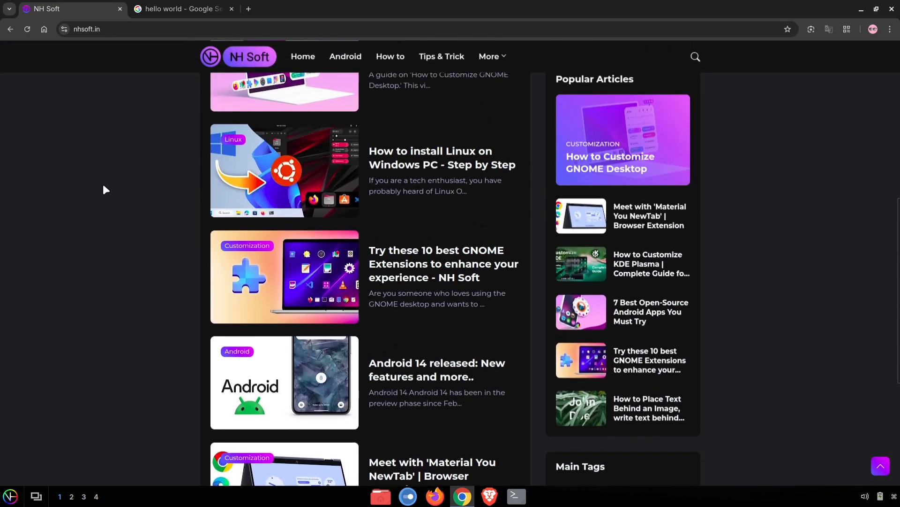
scroll(102, 184, up, 3)
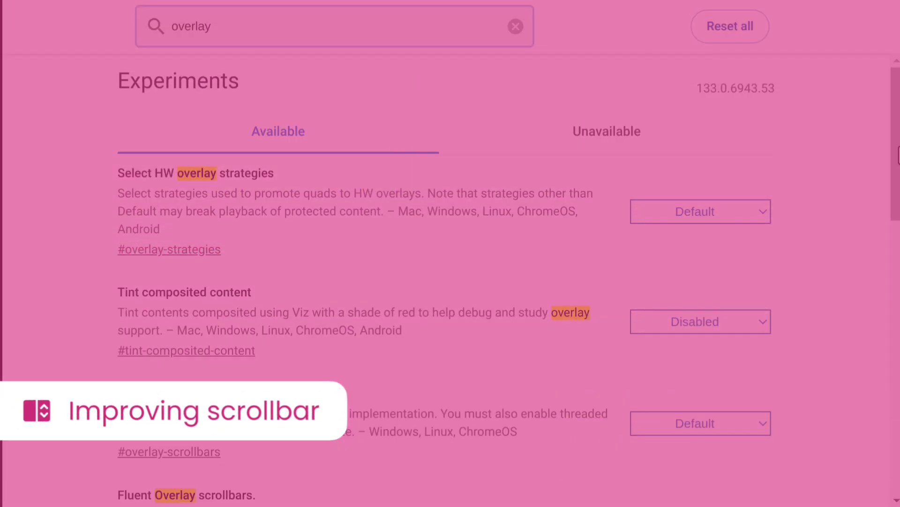
- Set the Overlay Scrollbars flag in chrome://flags to Enabled and relaunch Chrome
drag(896, 155, 896, 438)
drag(581, 438, 895, 412)
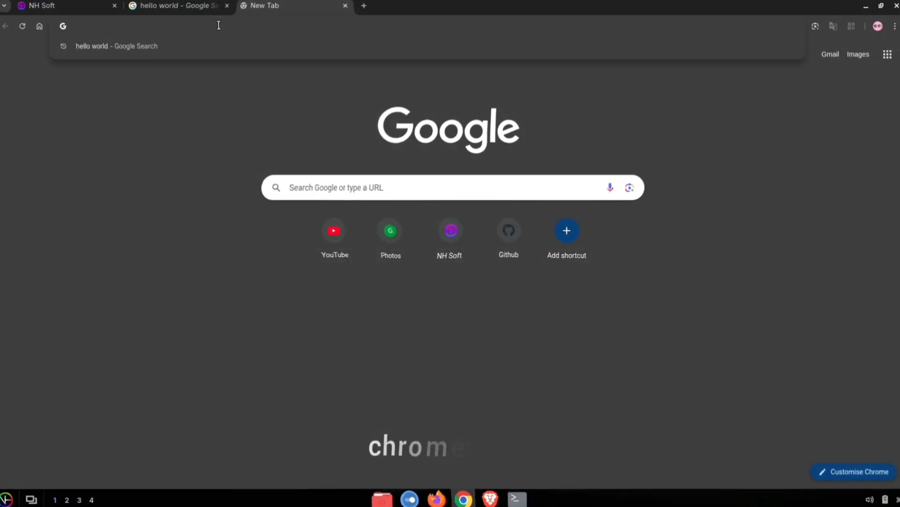
text(c)
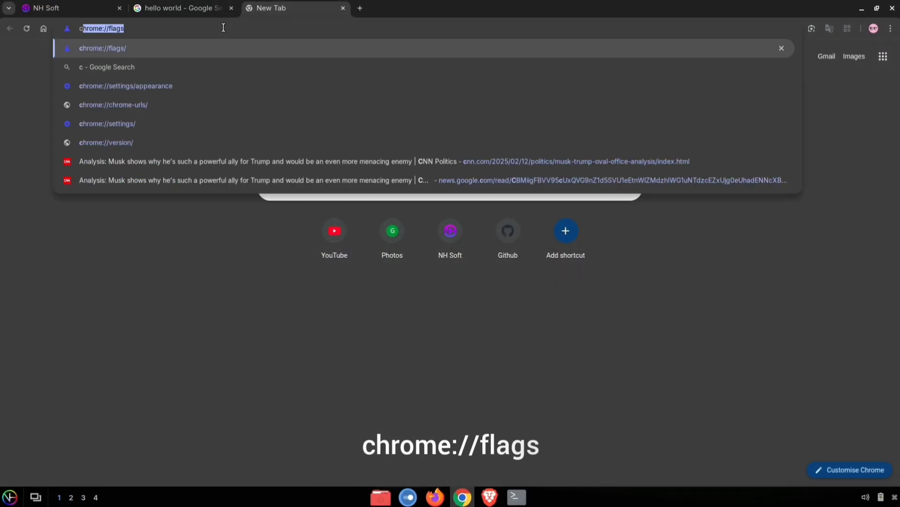
text(hrome://flags)
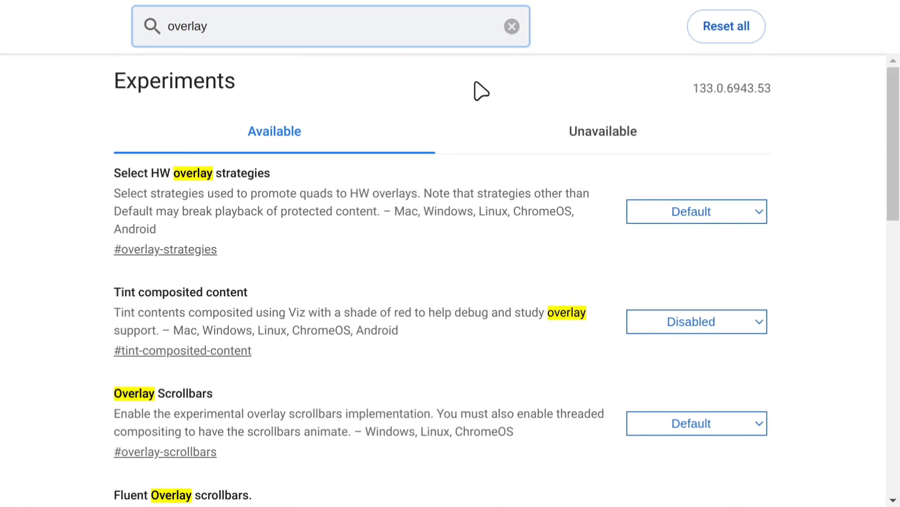
scroll(295, 193, down, 4)
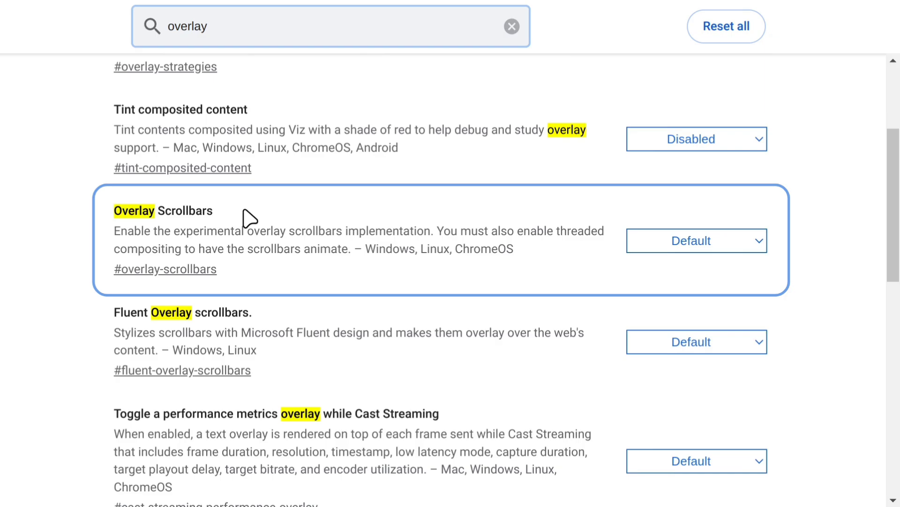
click(685, 244)
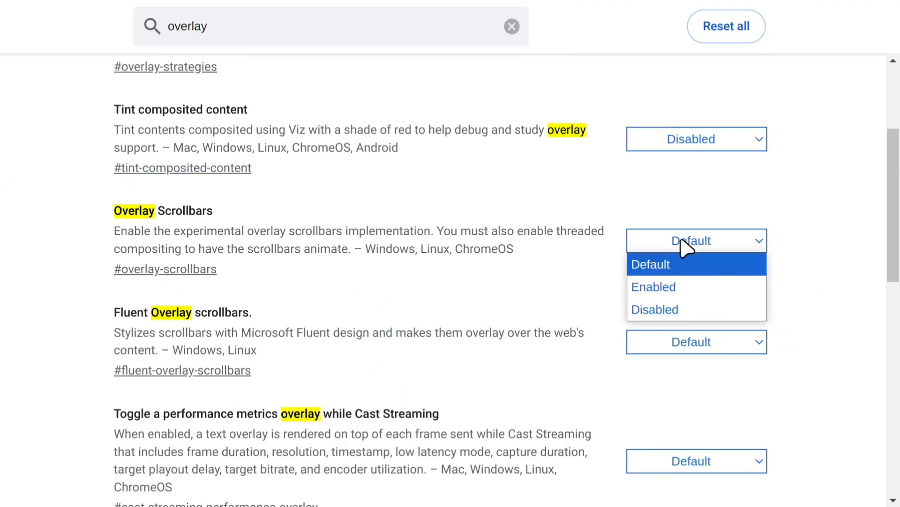
click(691, 287)
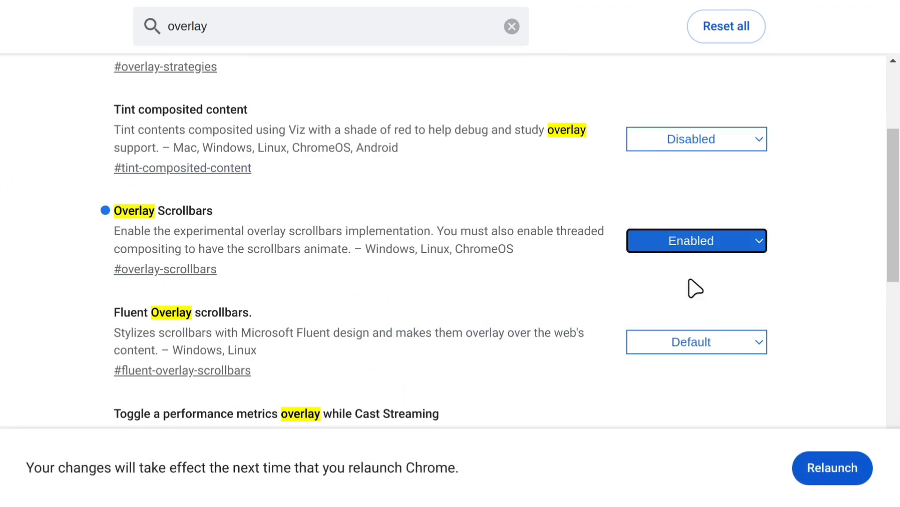
click(833, 468)
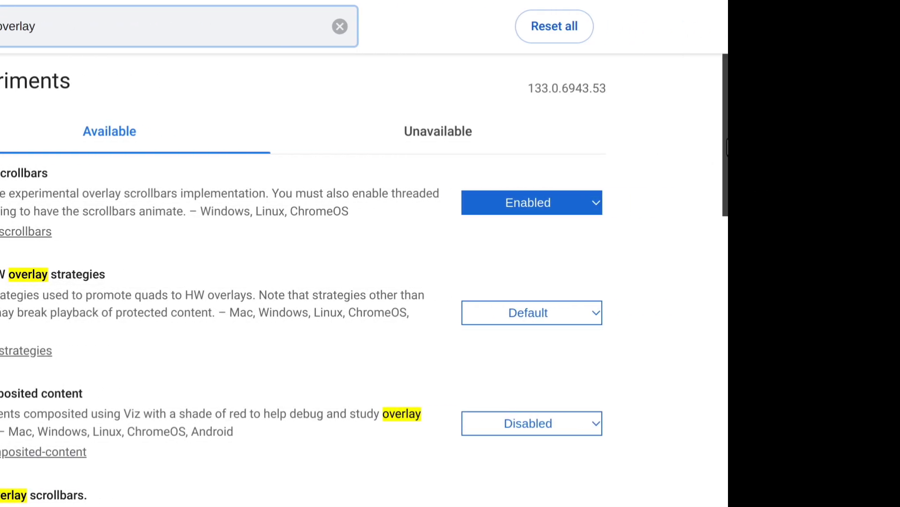
- Set the Fluent Overlay scrollbars flag to Enabled, then return to the top of the flags page
drag(662, 140, 635, 164)
scroll(523, 193, up, 2)
scroll(523, 194, down, 15)
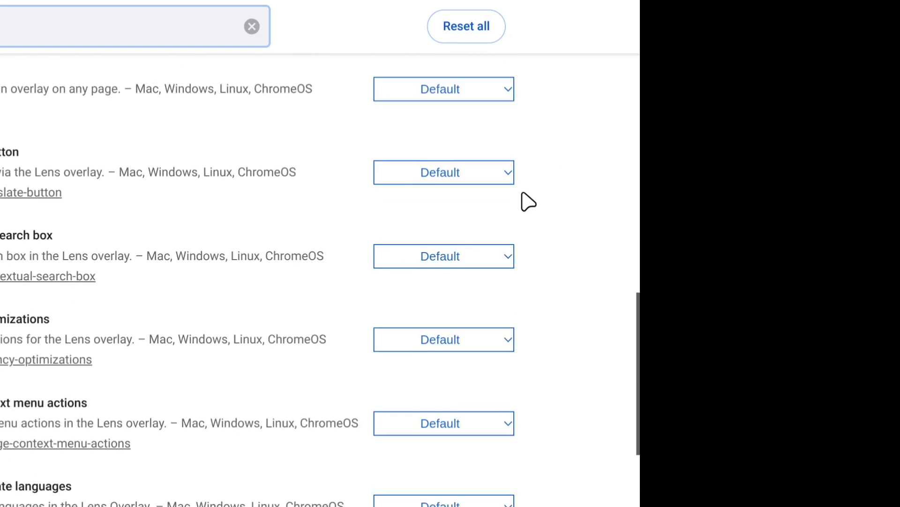
scroll(523, 193, up, 10)
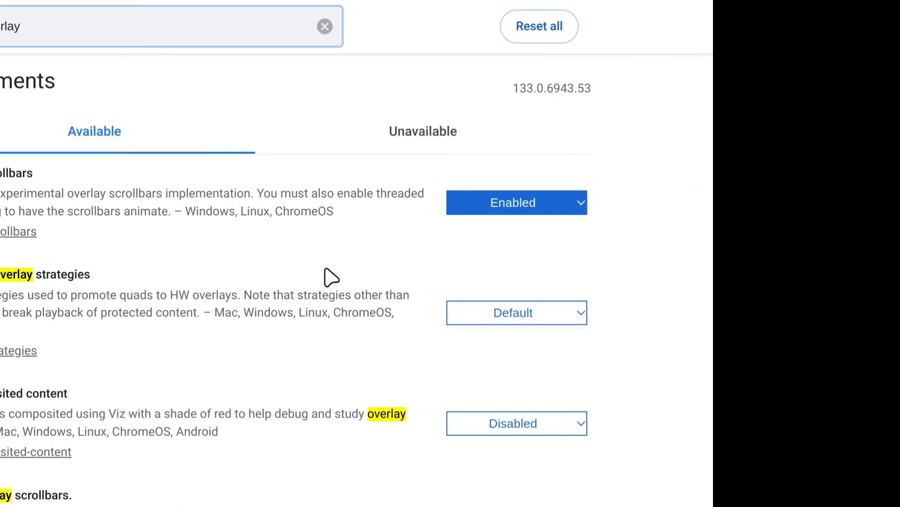
scroll(511, 282, down, 3)
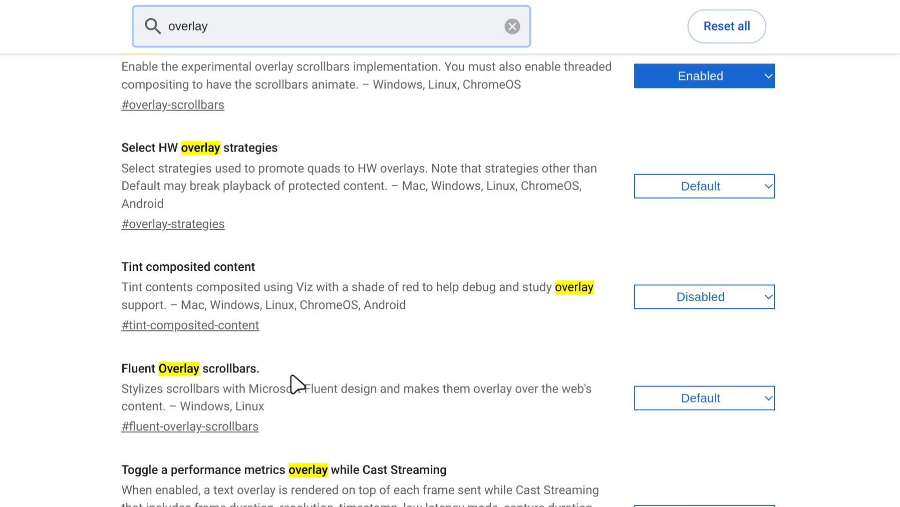
drag(252, 388, 376, 392)
click(375, 417)
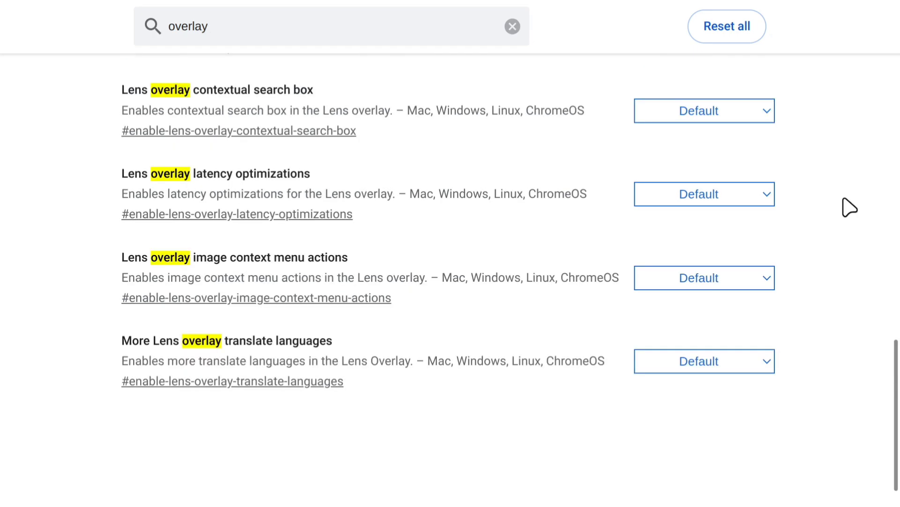
scroll(797, 207, up, 10)
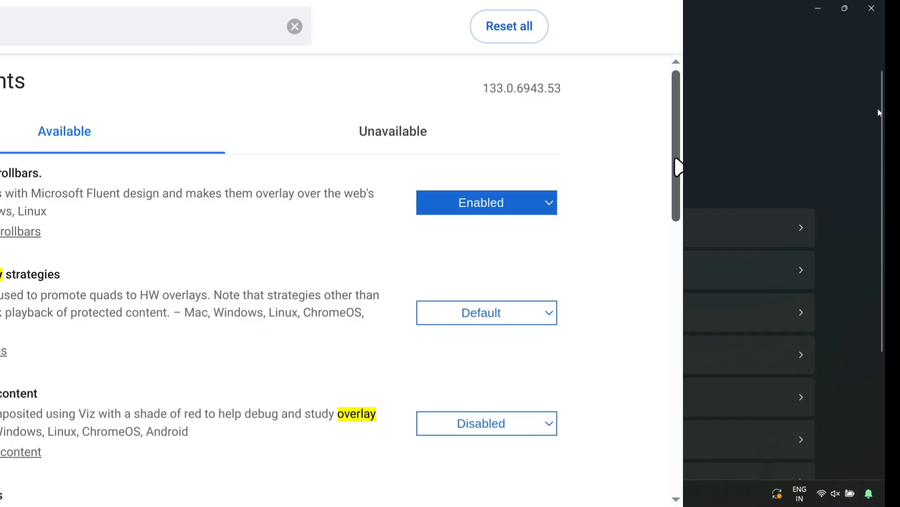
drag(862, 164, 862, 417)
drag(587, 417, 587, 267)
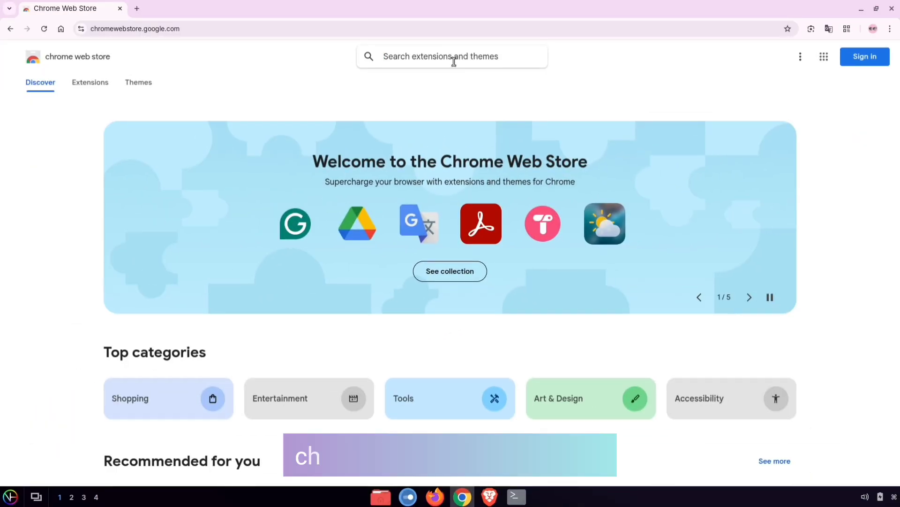
- Search the Web Store for 'material', add Material You NewTab to Chrome, and open a new tab
click(454, 58)
text(material)
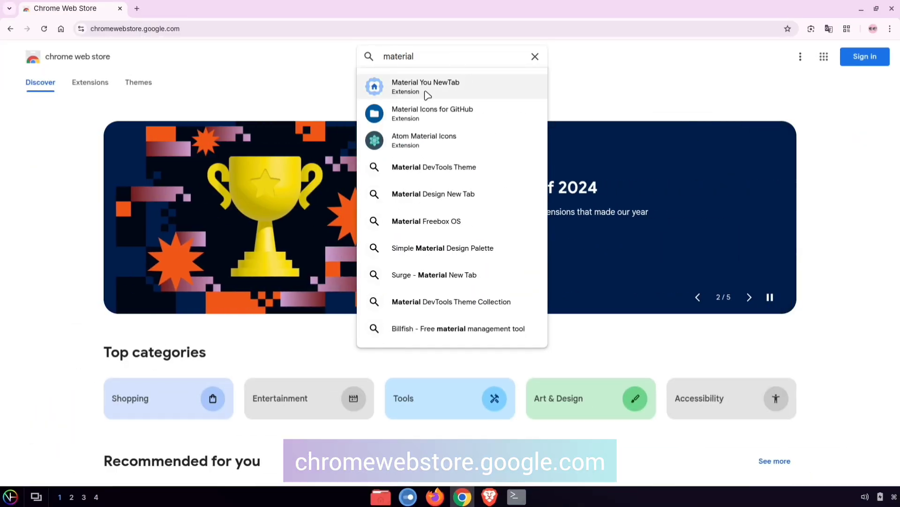
click(486, 93)
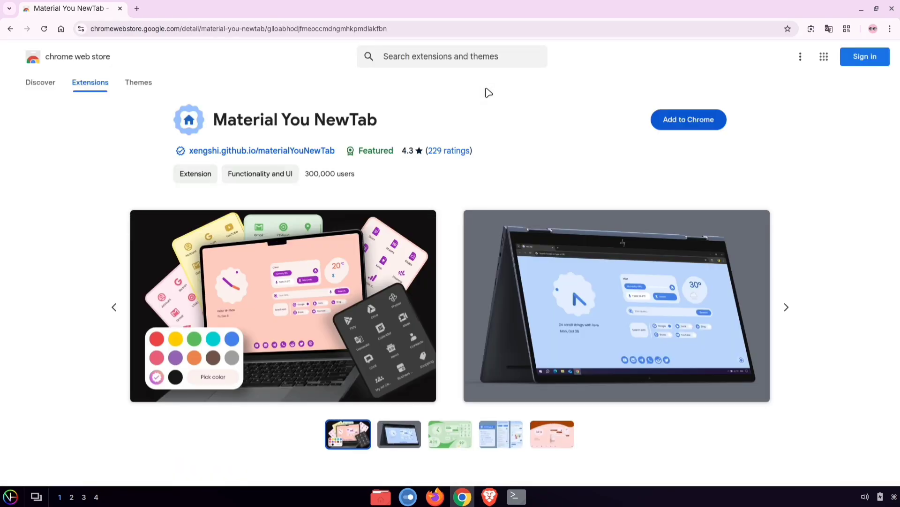
scroll(488, 92, down, 9)
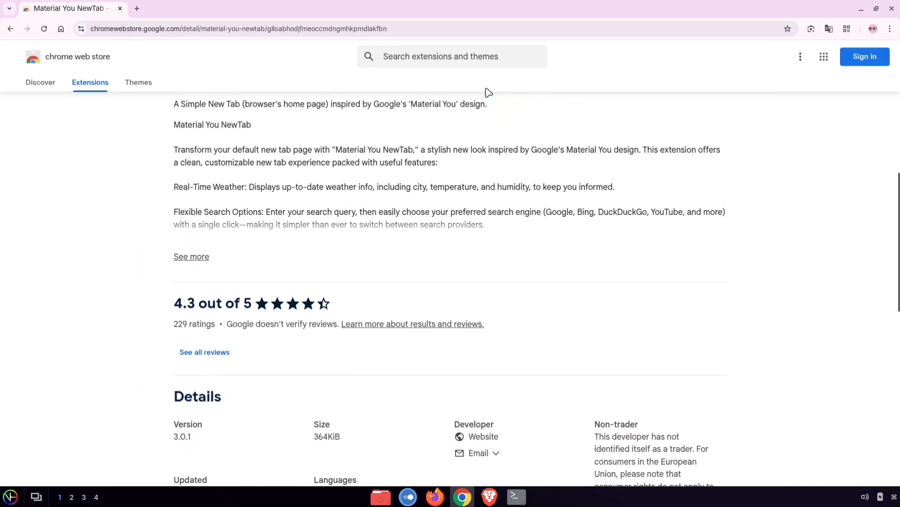
scroll(489, 92, up, 9)
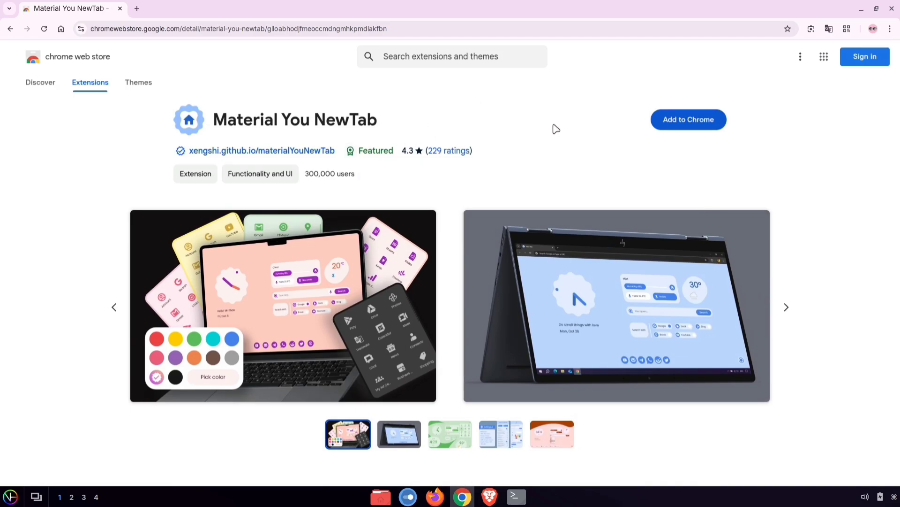
click(705, 130)
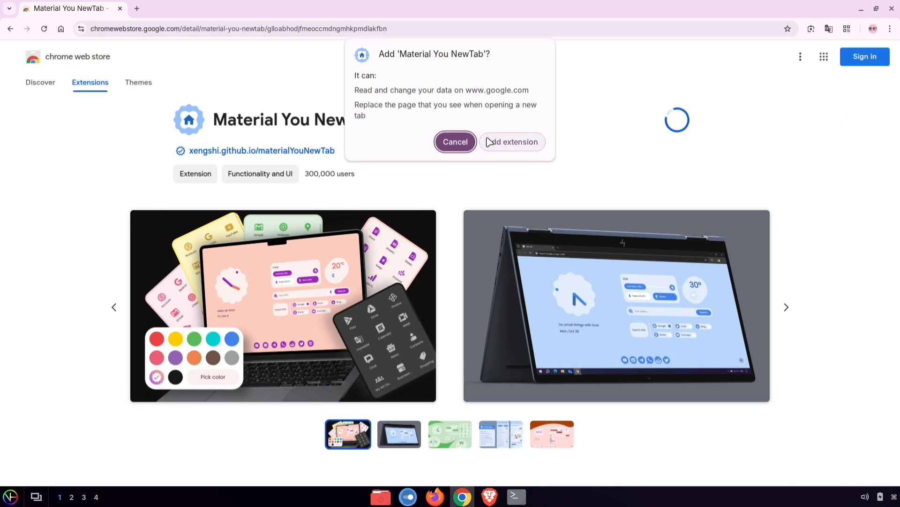
click(511, 143)
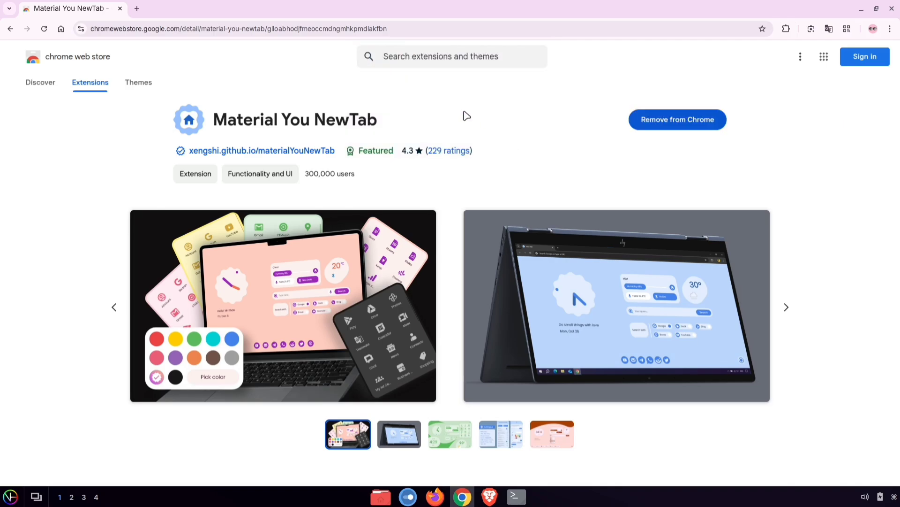
click(137, 9)
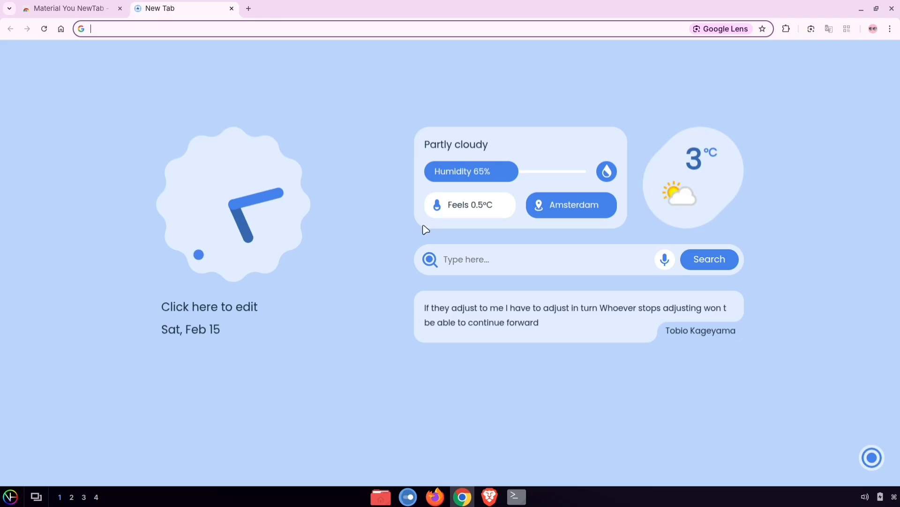
- Set the greeting under the clock to NH Soft and turn on Shortcuts, AI-Tools and Google Apps
click(190, 309)
text(NH Soft)
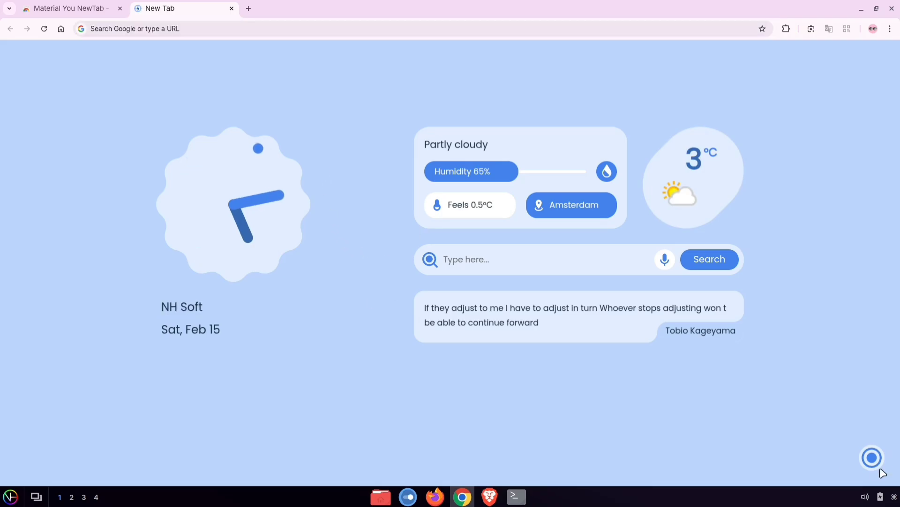
click(875, 465)
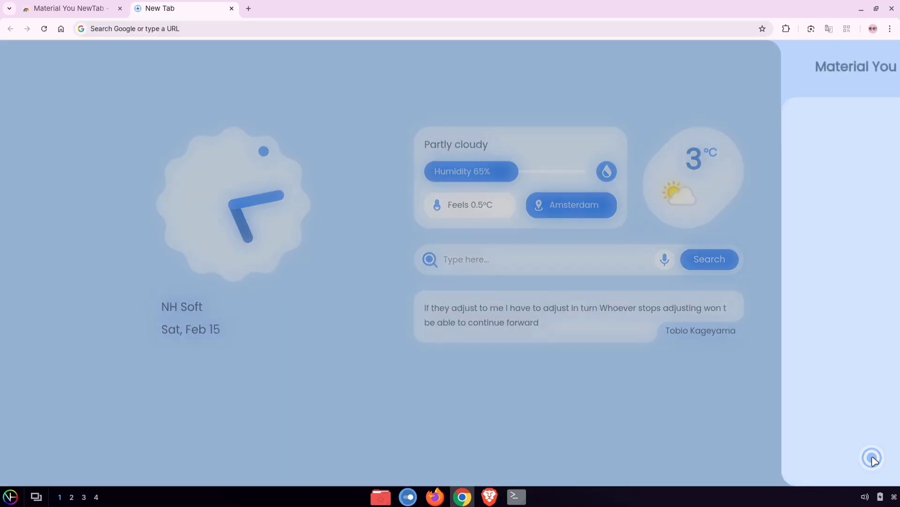
click(860, 178)
click(866, 320)
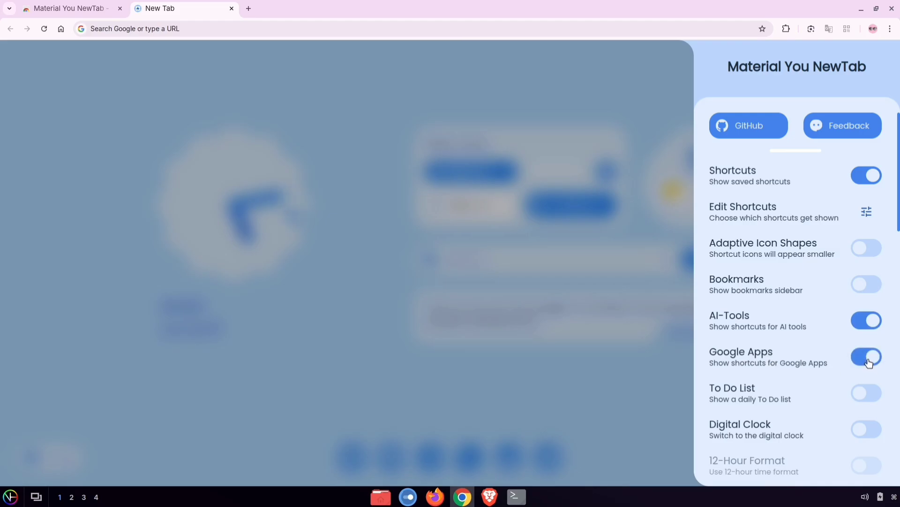
key(Escape)
click(869, 78)
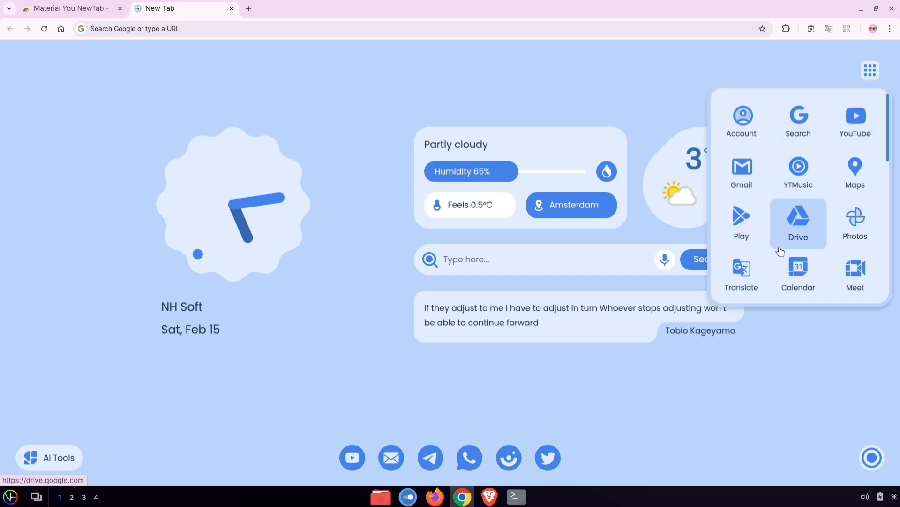
scroll(780, 251, down, 1)
scroll(779, 251, down, 6)
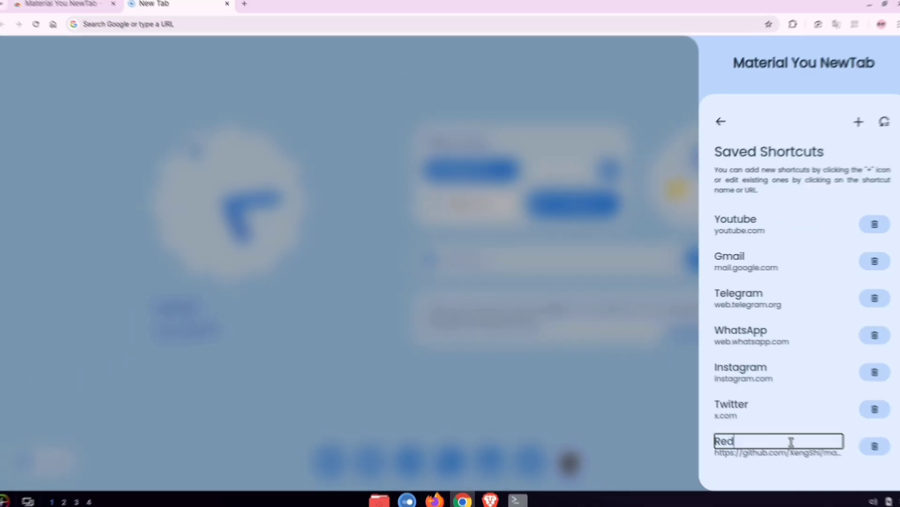
text(dit)
click(765, 452)
text(www.redd)
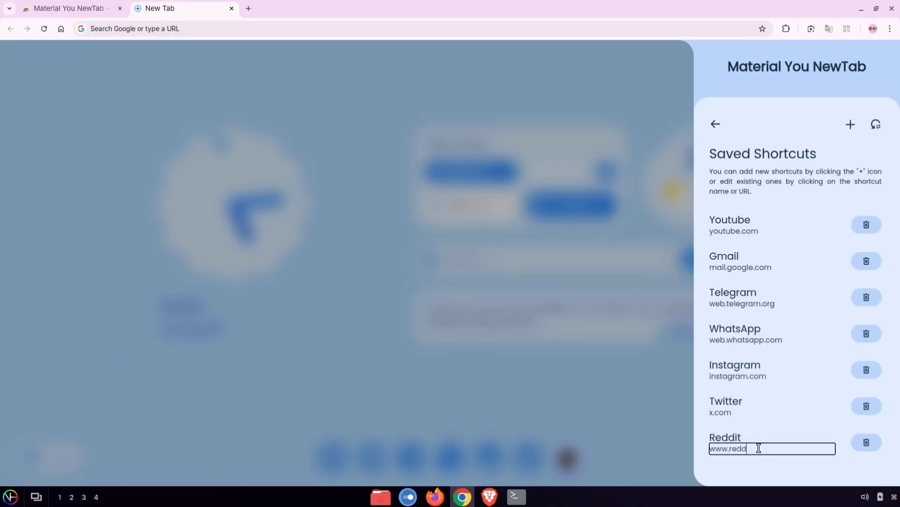
click(617, 336)
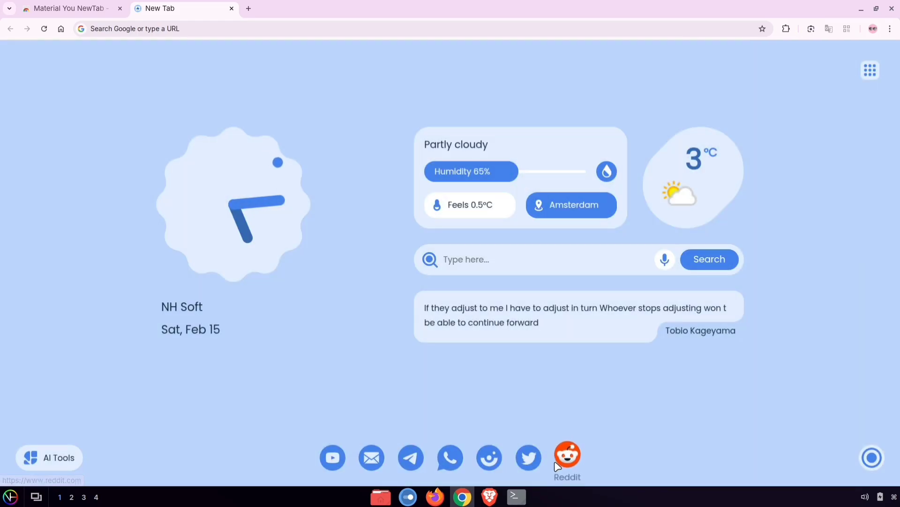
click(872, 457)
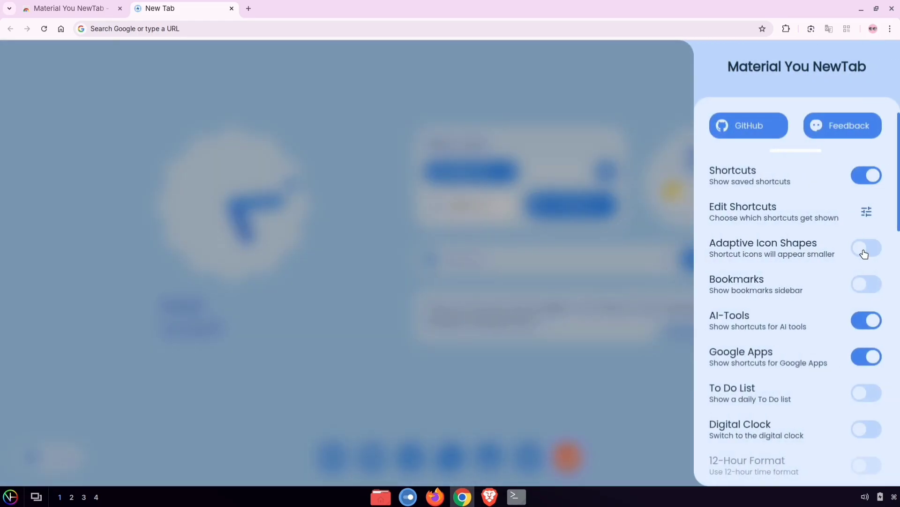
click(601, 381)
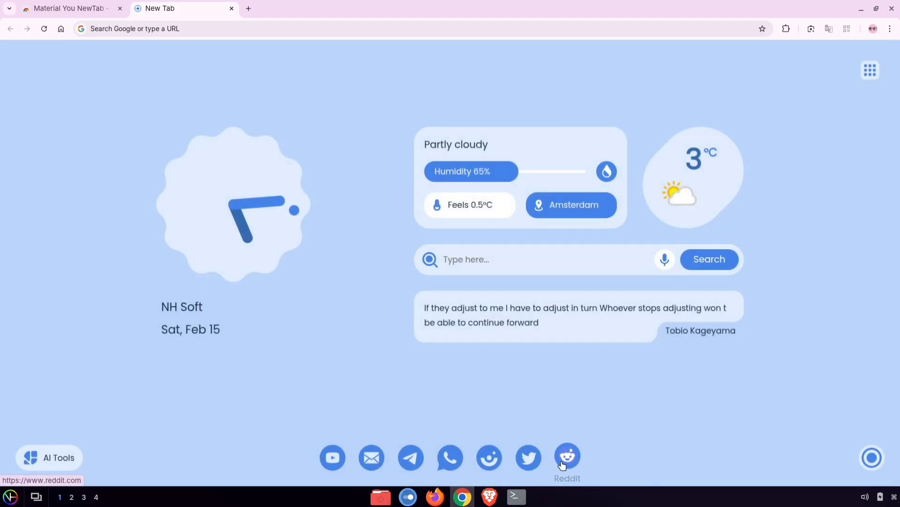
click(871, 458)
- Keep the language as English, pick the green accent colour swatch, and close the settings panel
scroll(810, 286, down, 2)
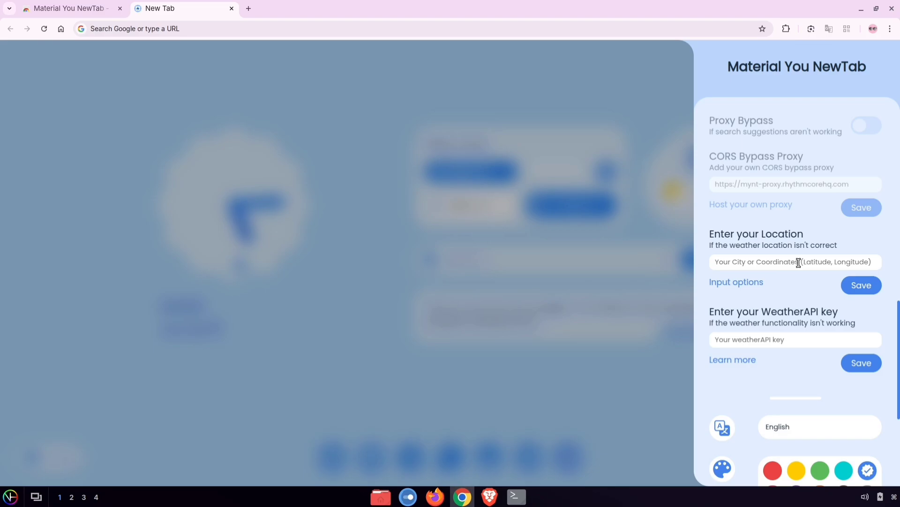
scroll(863, 294, down, 5)
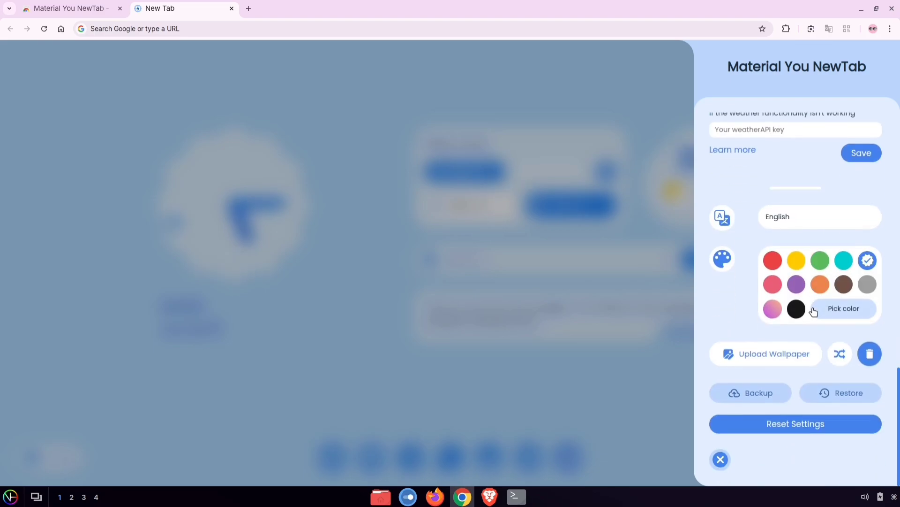
click(819, 216)
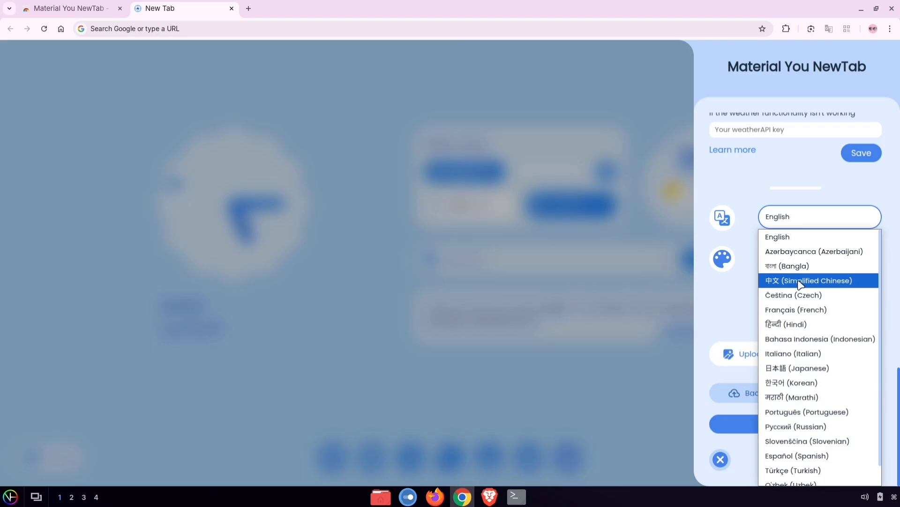
key(Escape)
click(774, 259)
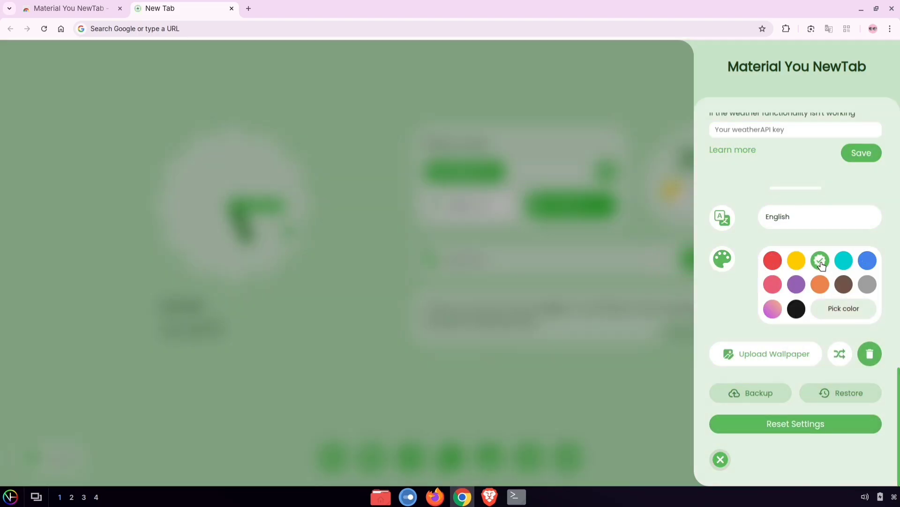
scroll(792, 213, up, 15)
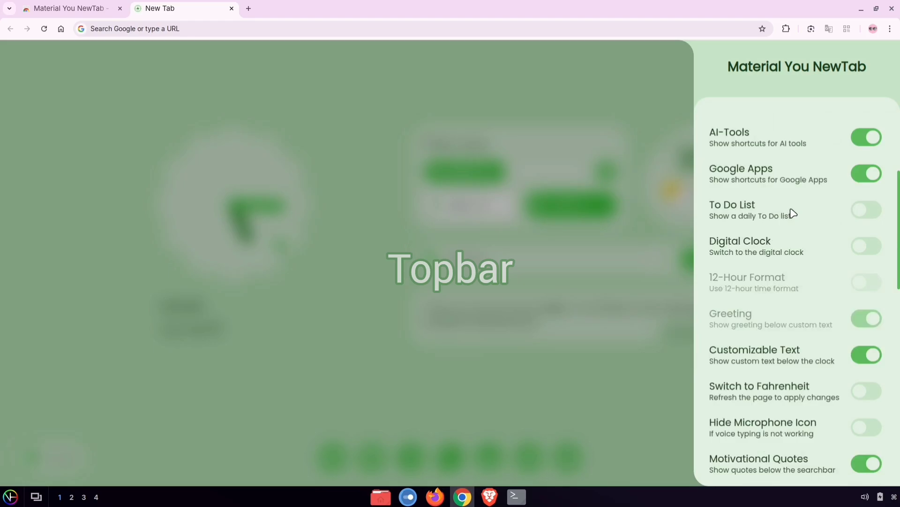
click(637, 258)
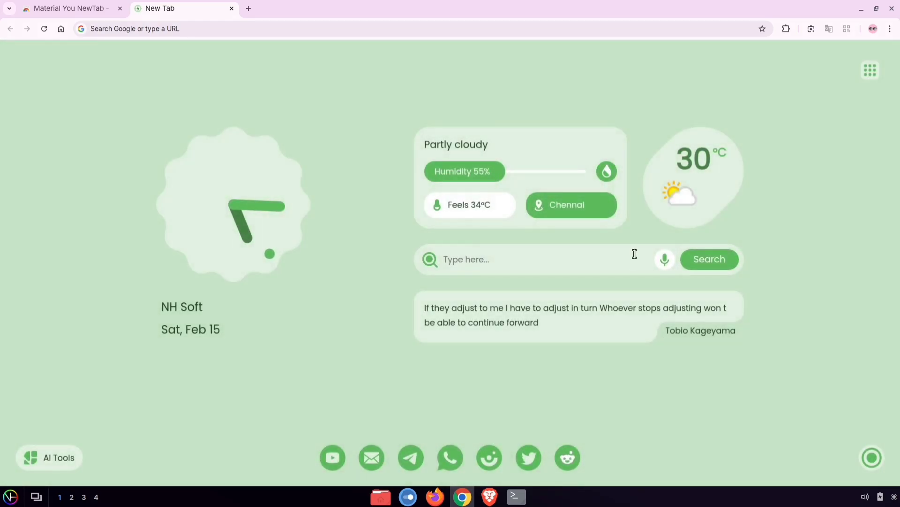
- Through More tools > Customise Chrome, apply a custom eyedropper colour and close the panel
click(891, 28)
mouse_move(796, 338)
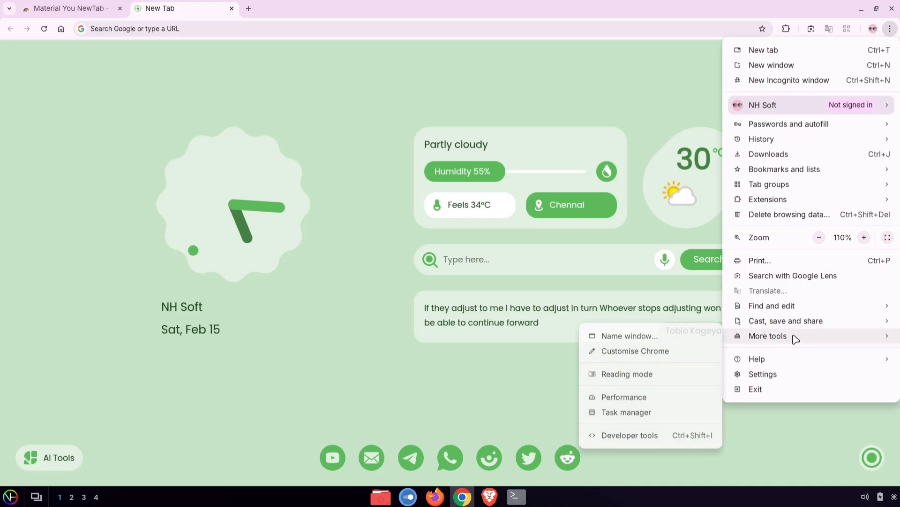
click(659, 357)
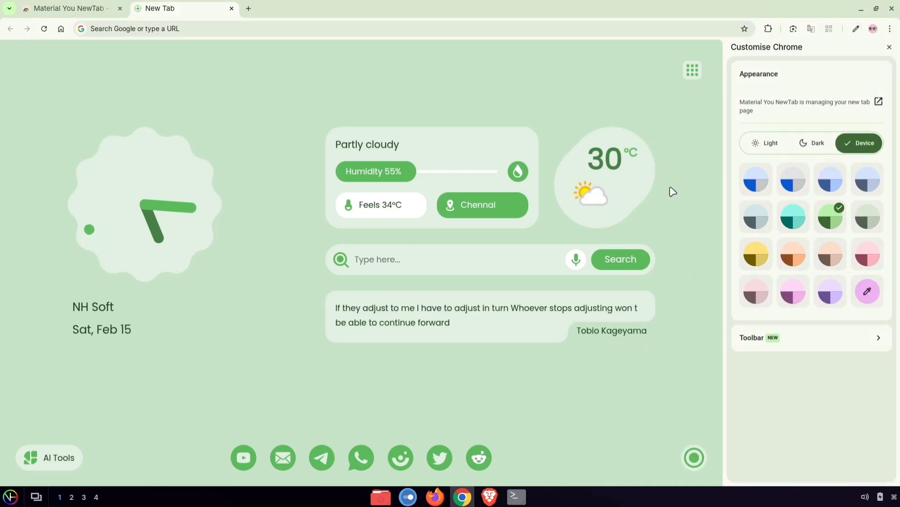
click(868, 292)
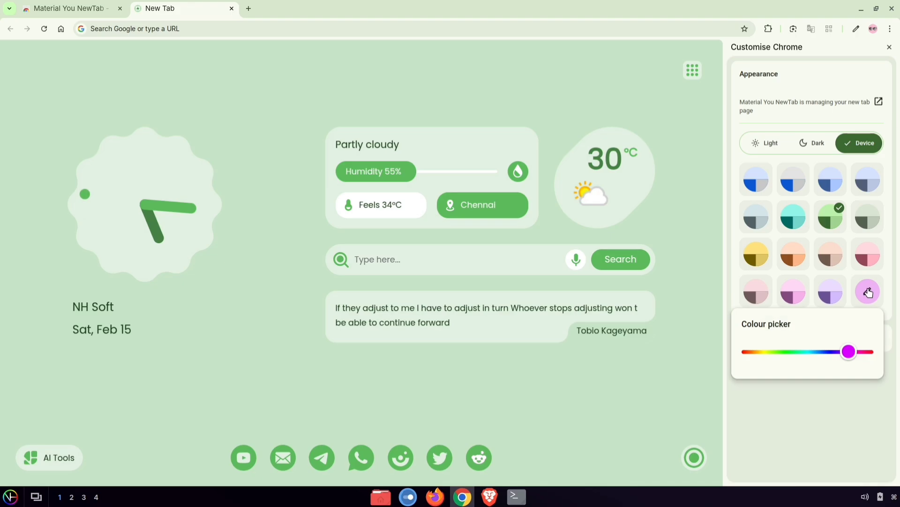
click(875, 307)
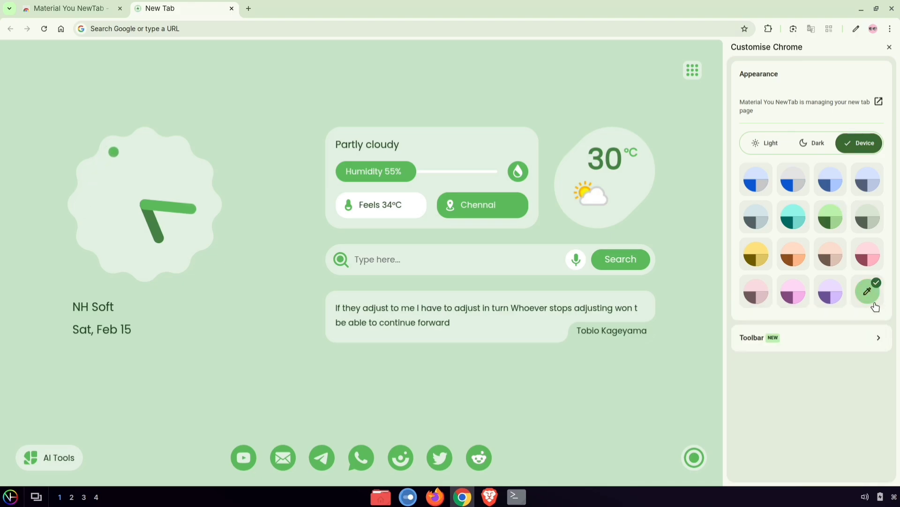
click(890, 47)
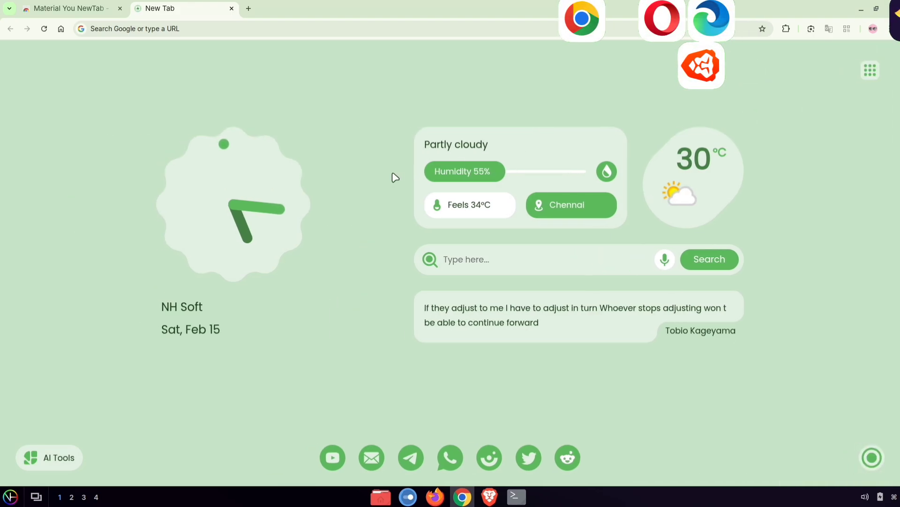
- Close the Material You NewTab tab, quit Chrome, relaunch it from the dock, and unfocus the address bar
click(120, 8)
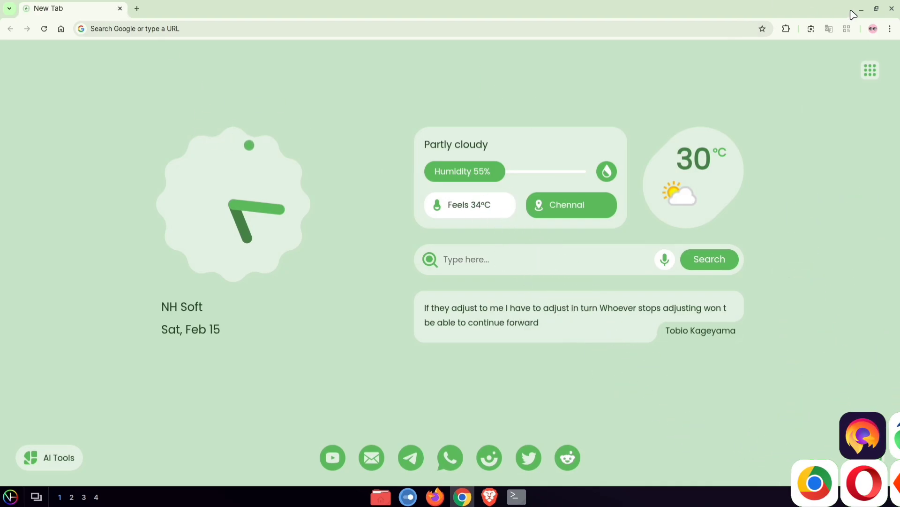
click(892, 8)
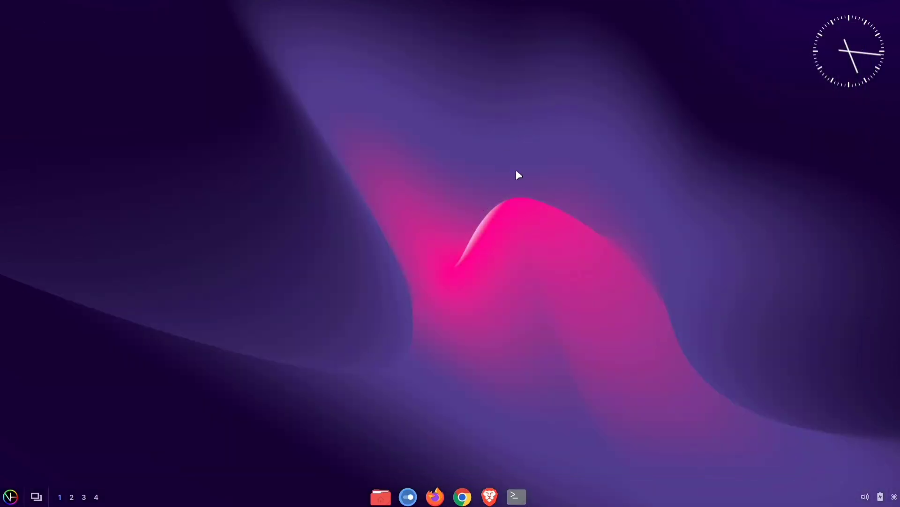
click(462, 496)
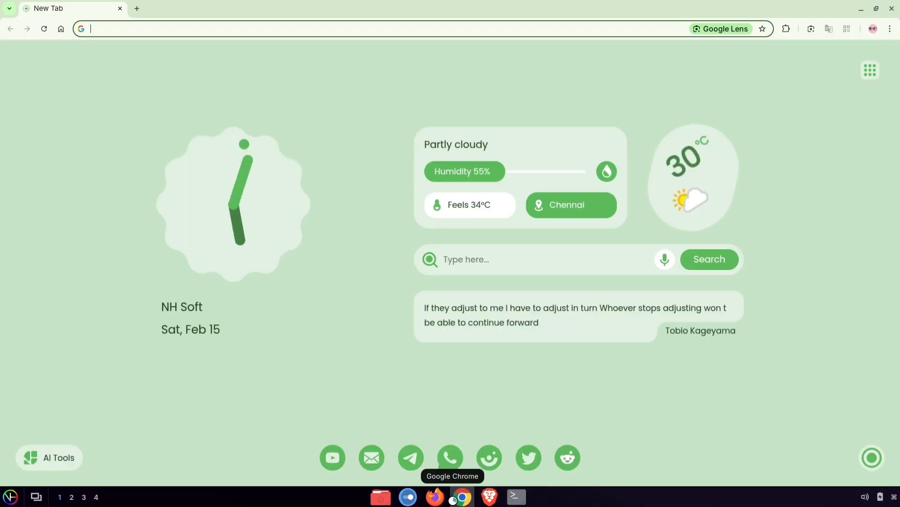
click(401, 400)
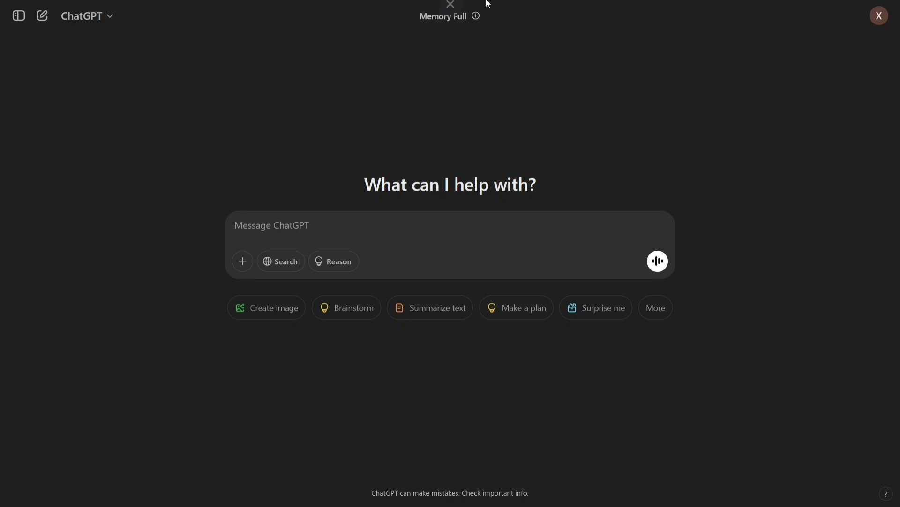
- Leave full screen and visit the Wikimedia Commons, Epic Games Store, new tab and ChatGPT tabs
click(451, 40)
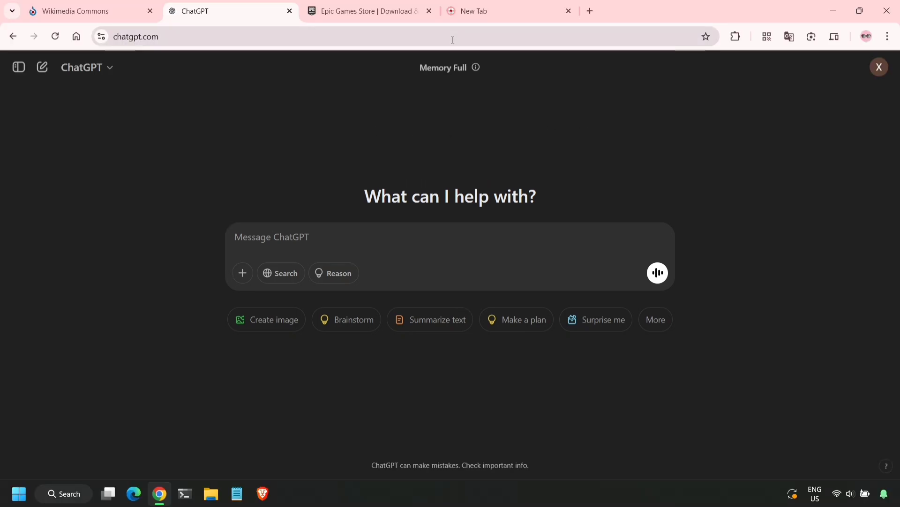
click(98, 5)
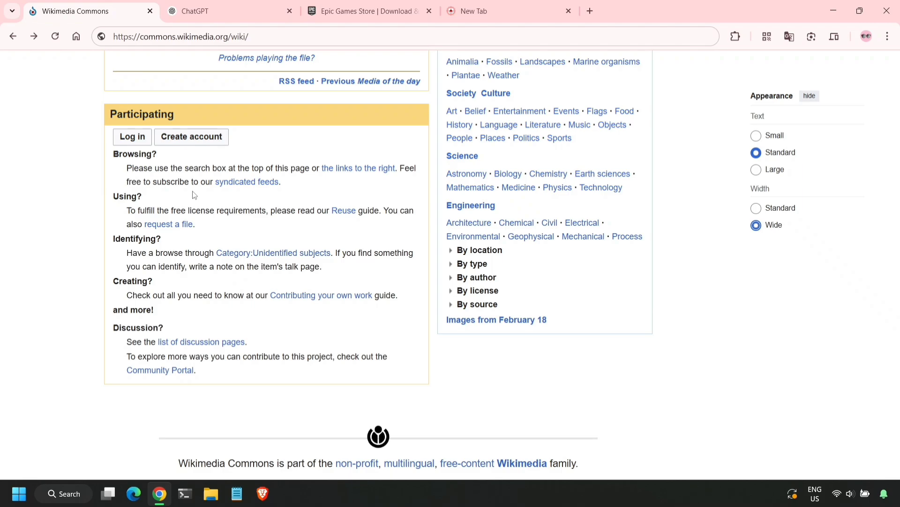
scroll(194, 195, down, 2)
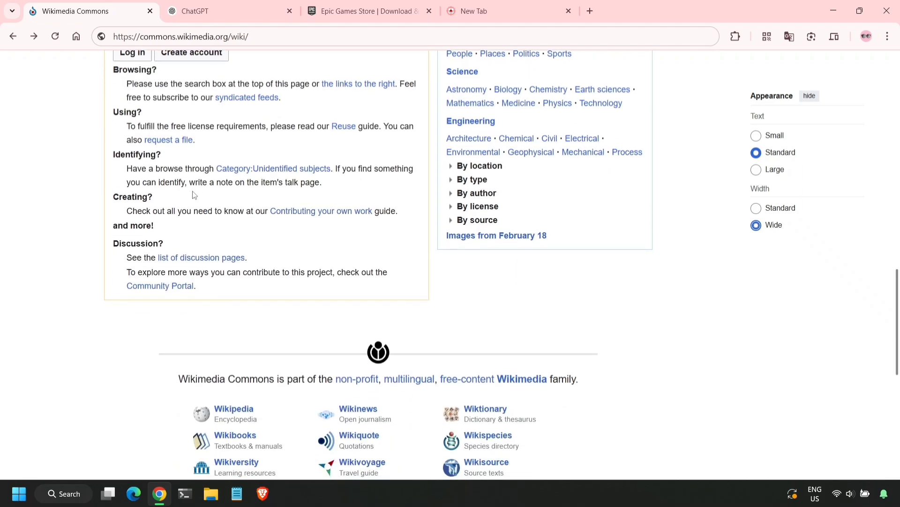
click(341, 13)
click(483, 12)
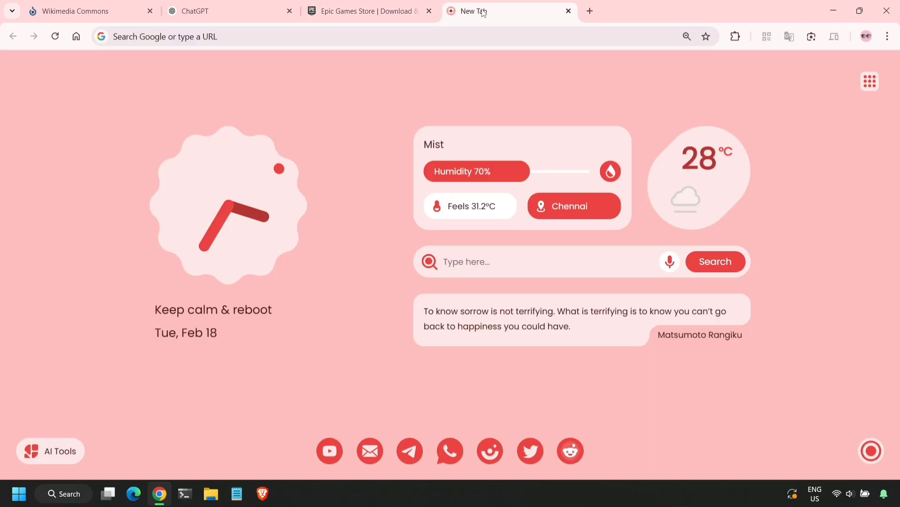
click(215, 7)
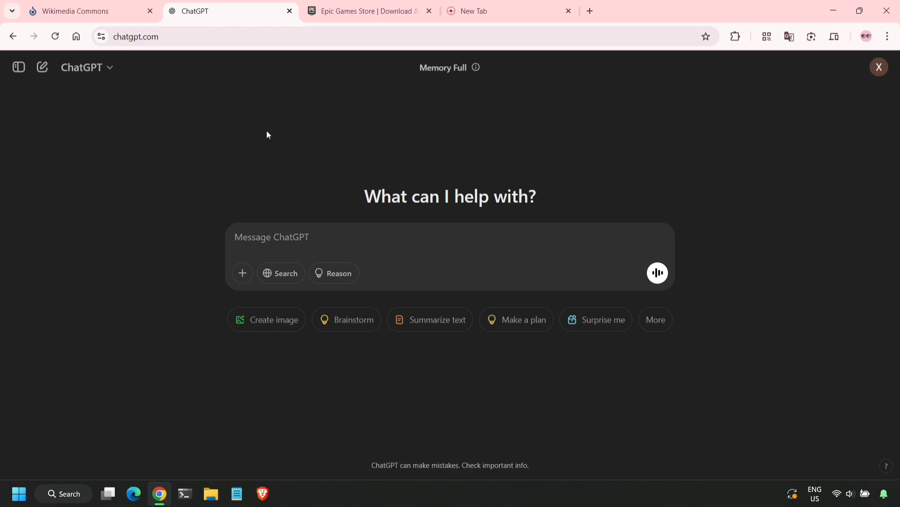
- Enter full screen with F11 and cycle through the open tabs five times with Ctrl+Tab
key(F11)
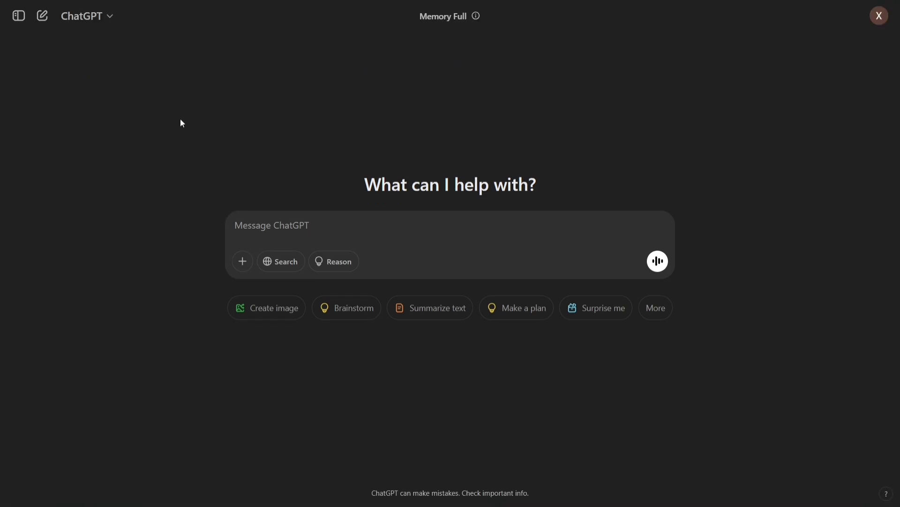
key(ctrl+Tab)
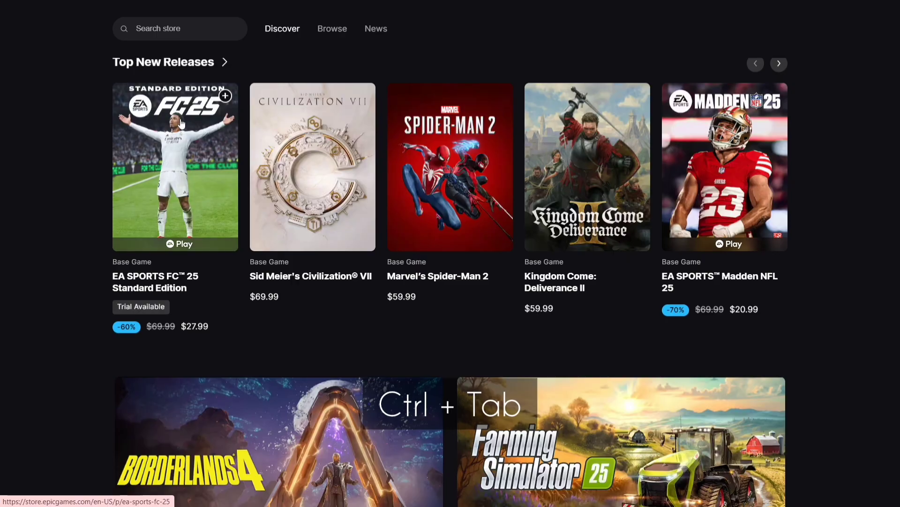
key(ctrl+Tab)
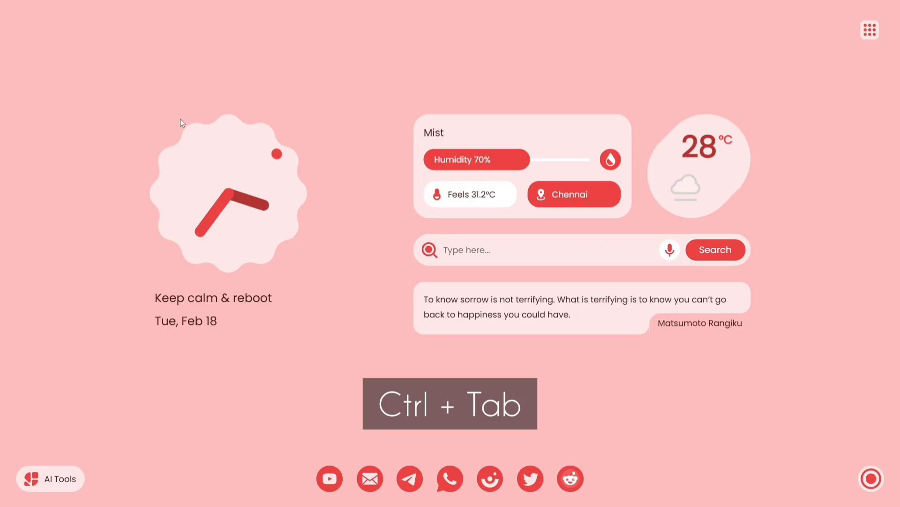
key(ctrl+Tab)
key(ctrl+Tab)
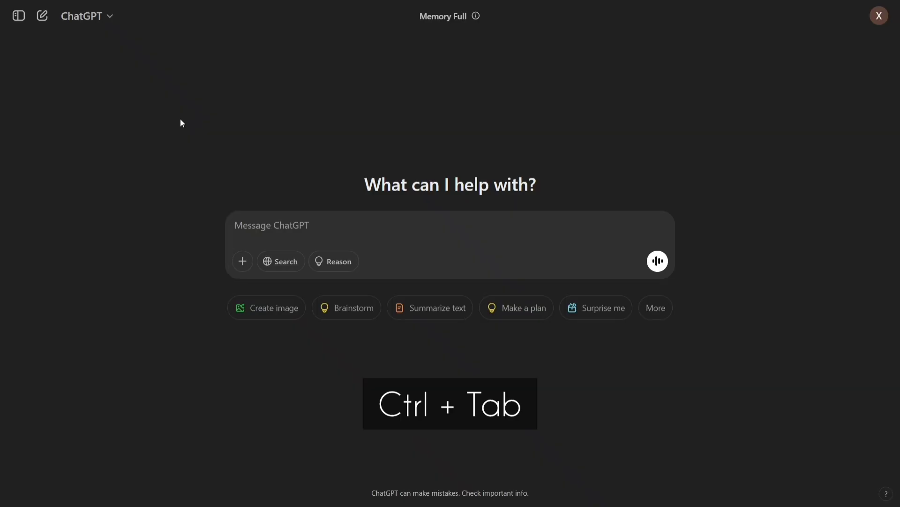
key(ctrl+Tab)
key(ctrl+Tab)
key(ctrl+Tab)
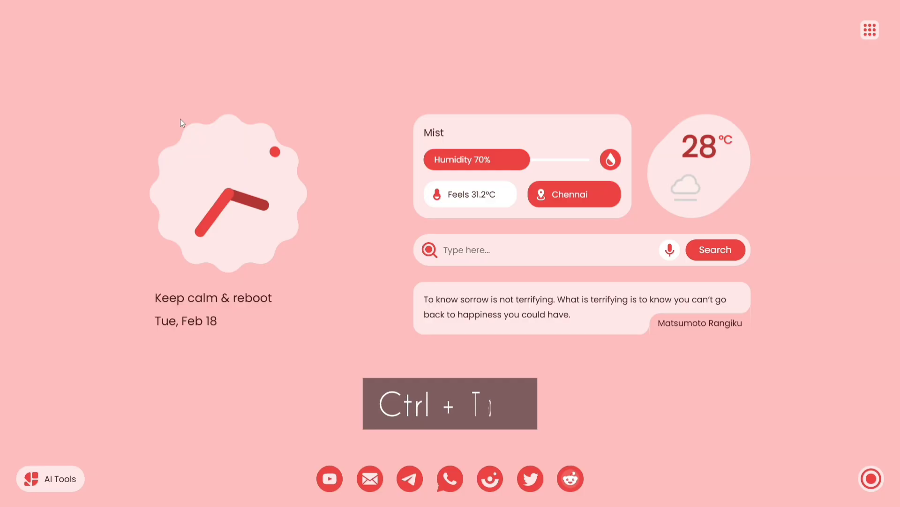
key(ctrl+Tab)
key(ctrl+Tab)
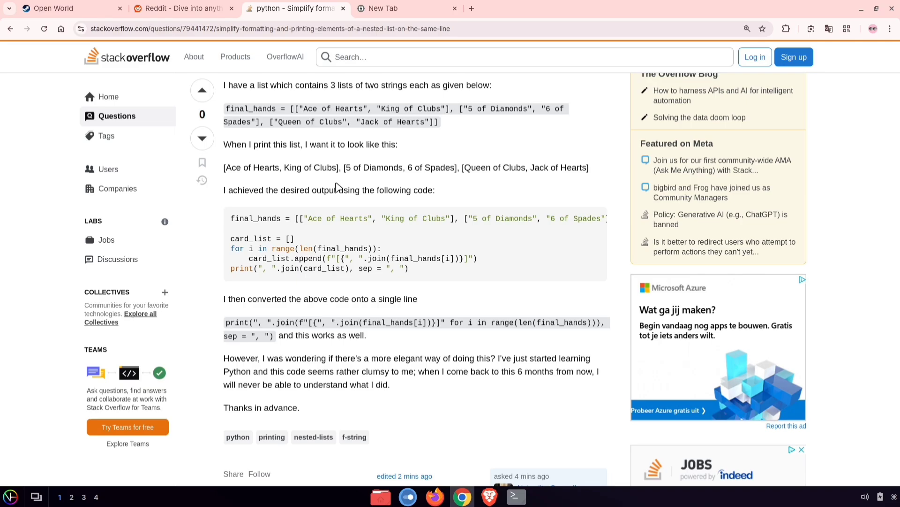
- Close the Stack Overflow question tab and restore it with Ctrl+Shift+T
click(343, 9)
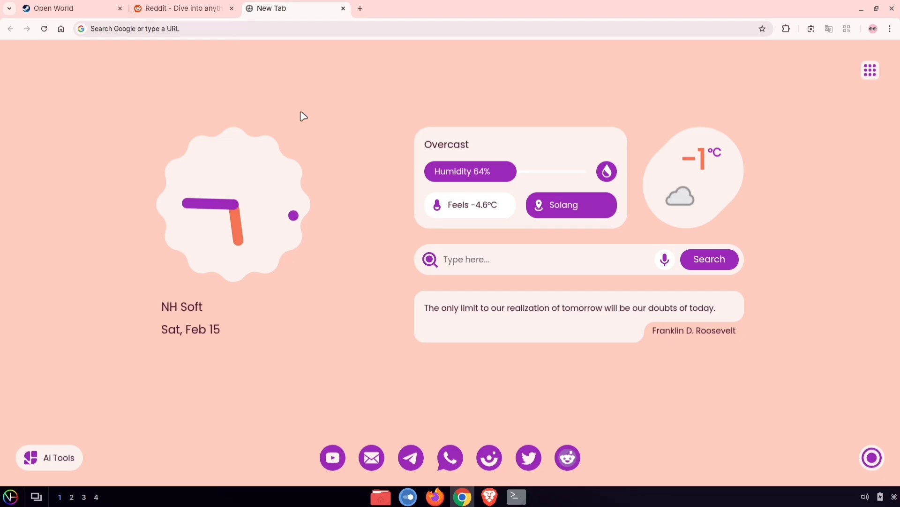
key(ctrl)
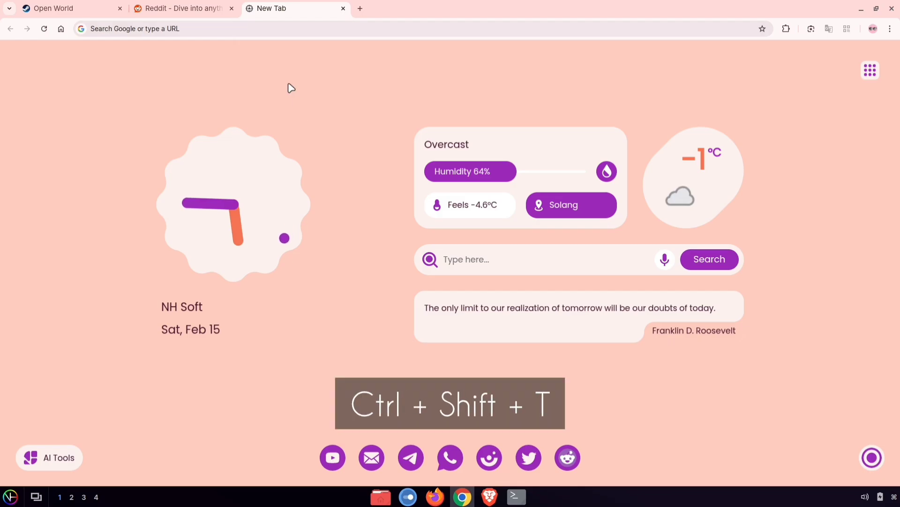
key(ctrl+shift+t)
- Close the Open World, Reddit and python tabs, then reopen closed tabs with Ctrl+Shift+T twice
click(183, 8)
click(120, 8)
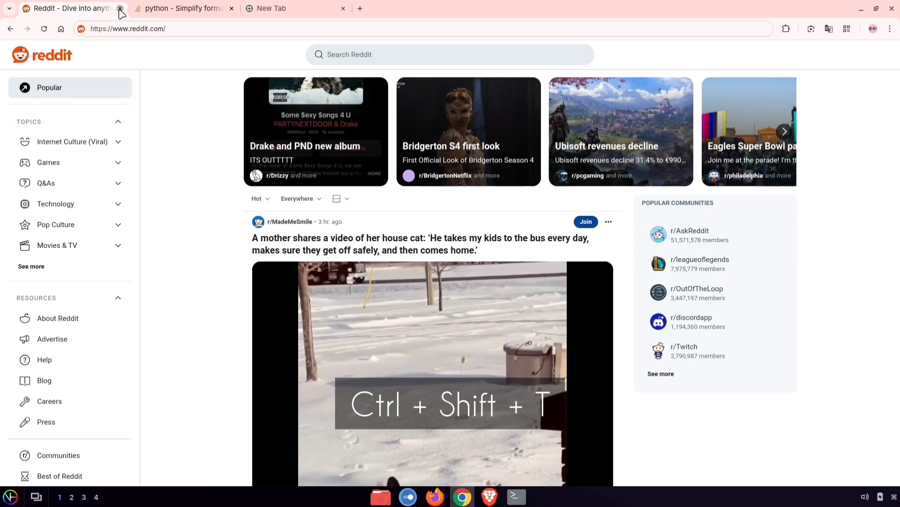
click(120, 8)
click(120, 8)
key(ctrl+shift+t)
key(ctrl+shift+t)
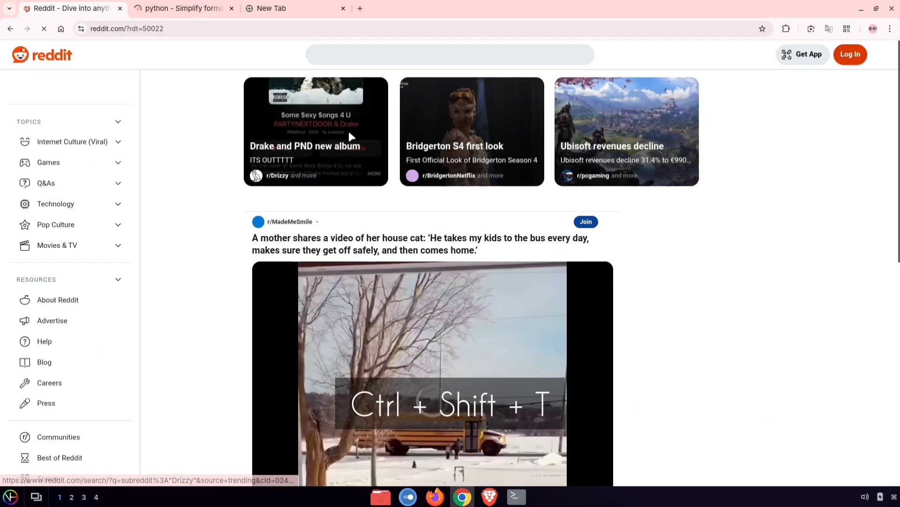
key(ctrl+shift+t)
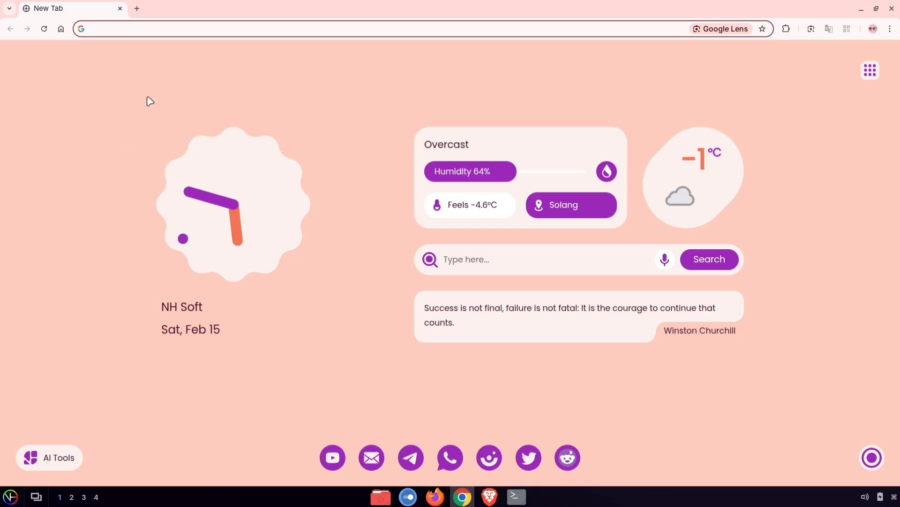
click(354, 157)
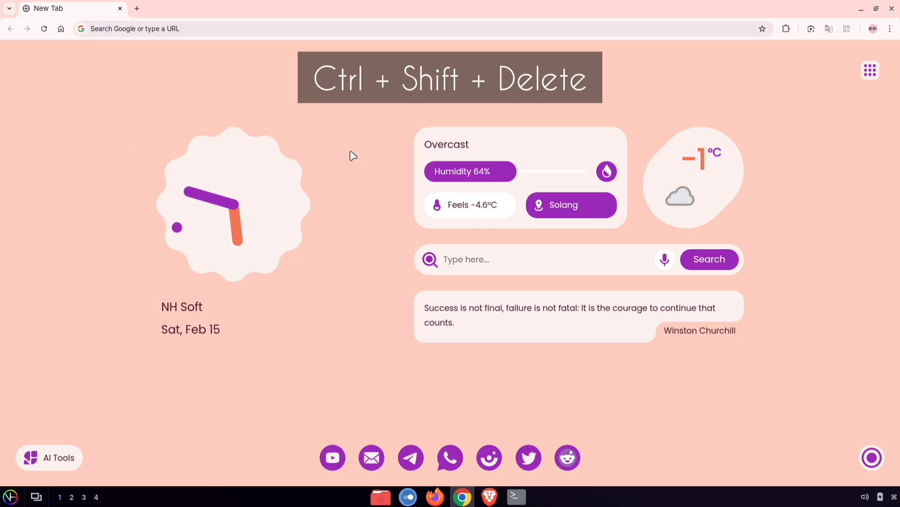
key(ctrl+shift+Delete)
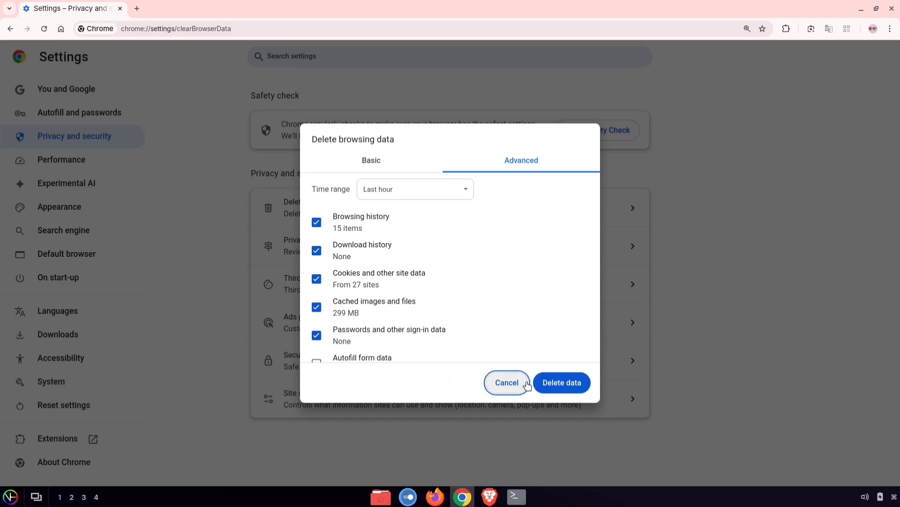
click(507, 382)
click(139, 10)
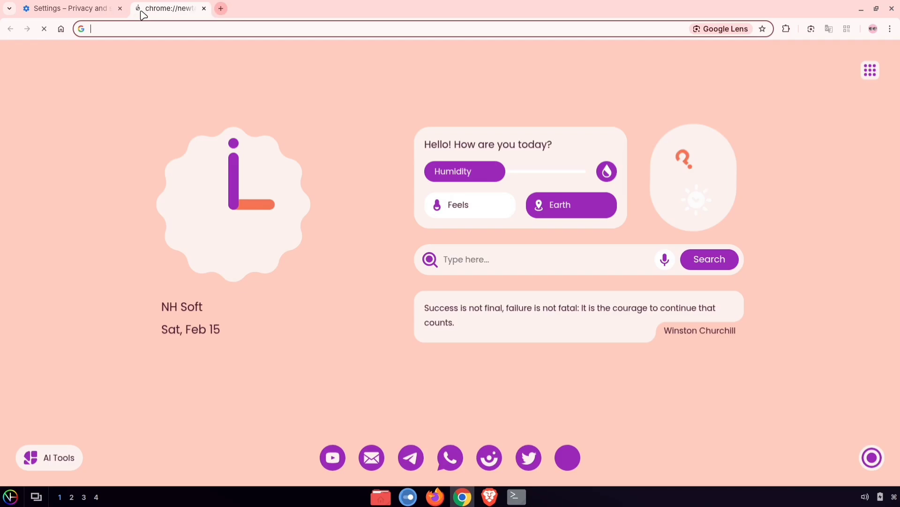
click(120, 8)
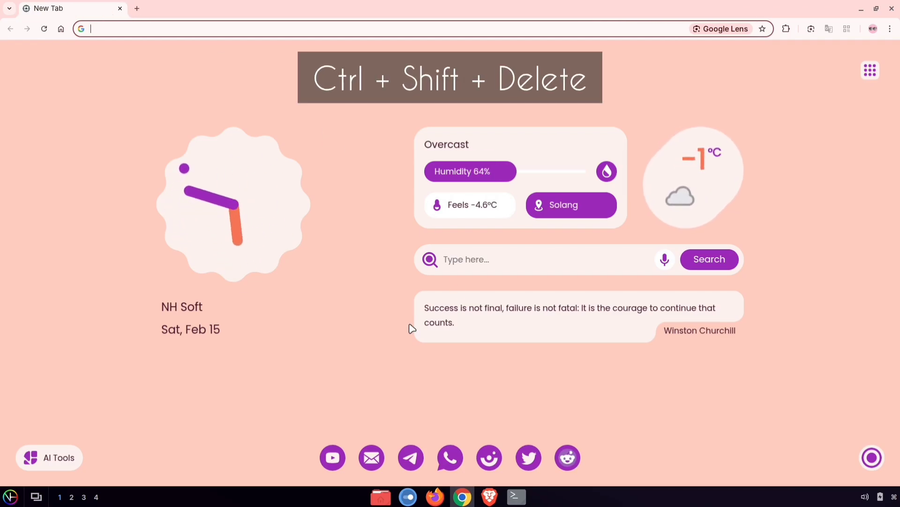
click(322, 317)
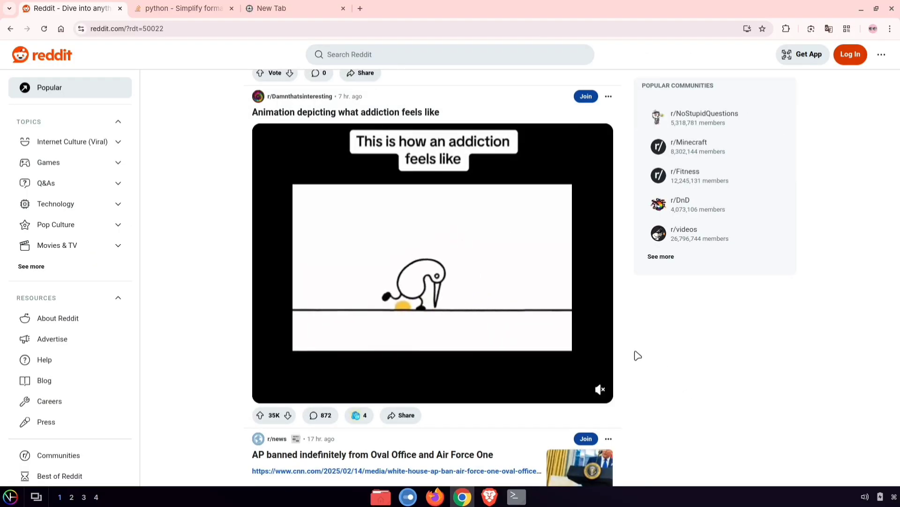
- Scroll the Reddit feed, type 'typing' into the address bar, then discard it to restore the URL
scroll(637, 356, down, 15)
scroll(638, 355, down, 2)
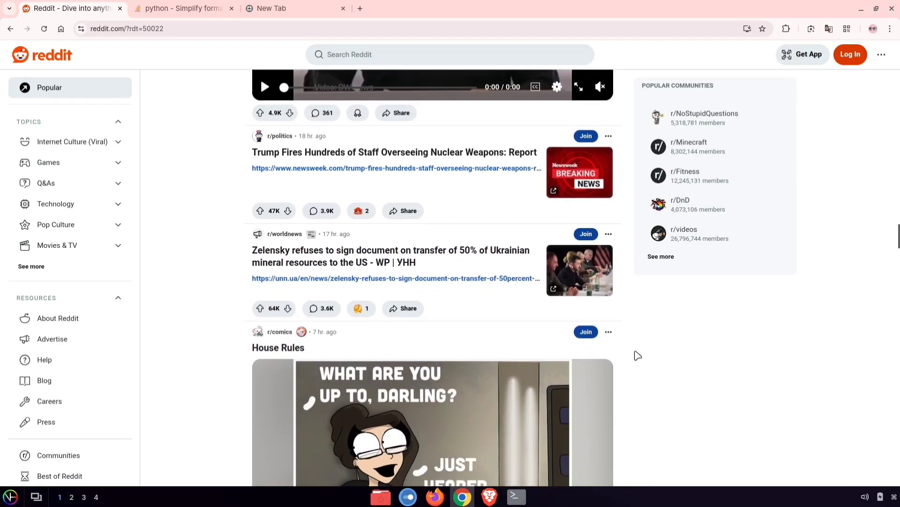
click(638, 355)
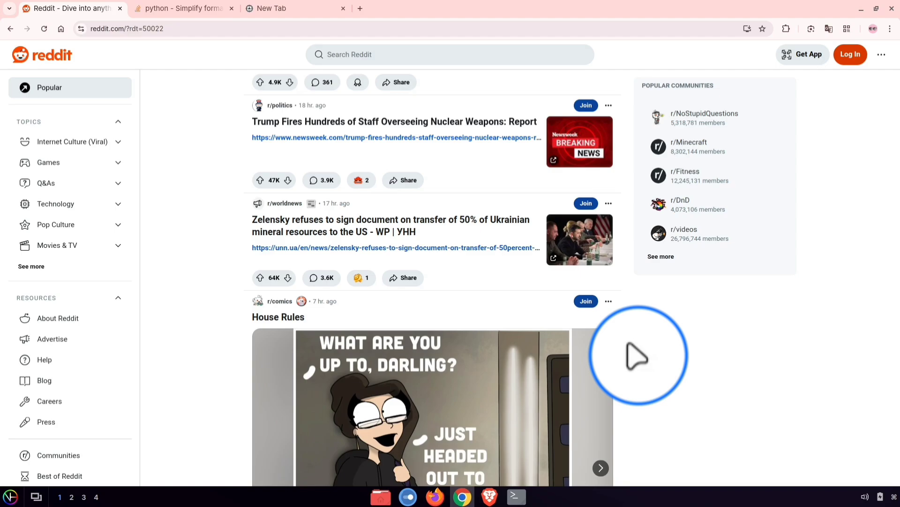
click(182, 28)
text(typing)
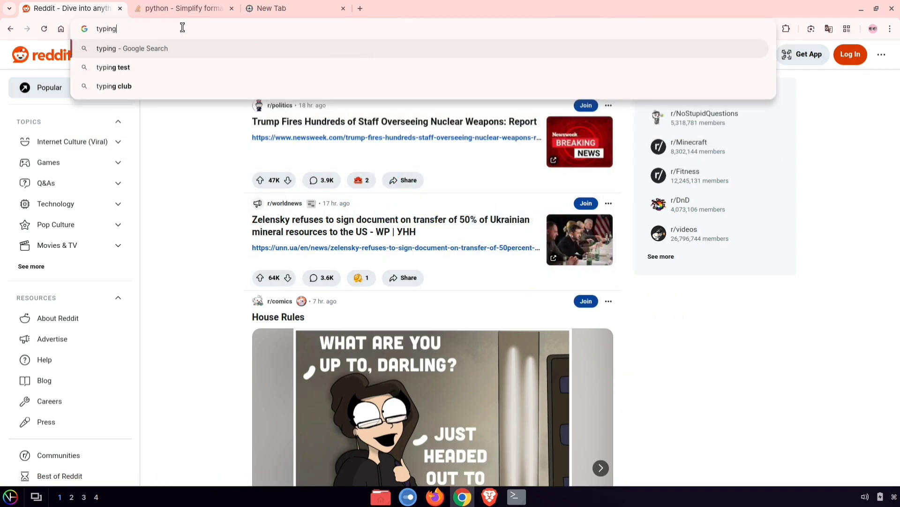
key(Escape)
- Select the whole page URL with Ctrl+L and type 'anything' over it
scroll(717, 365, down, 5)
key(ctrl+l)
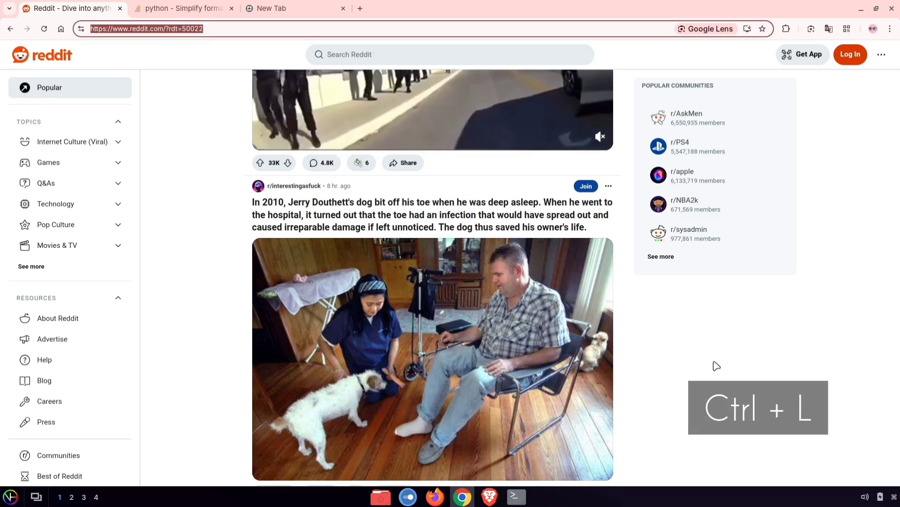
text(anything)
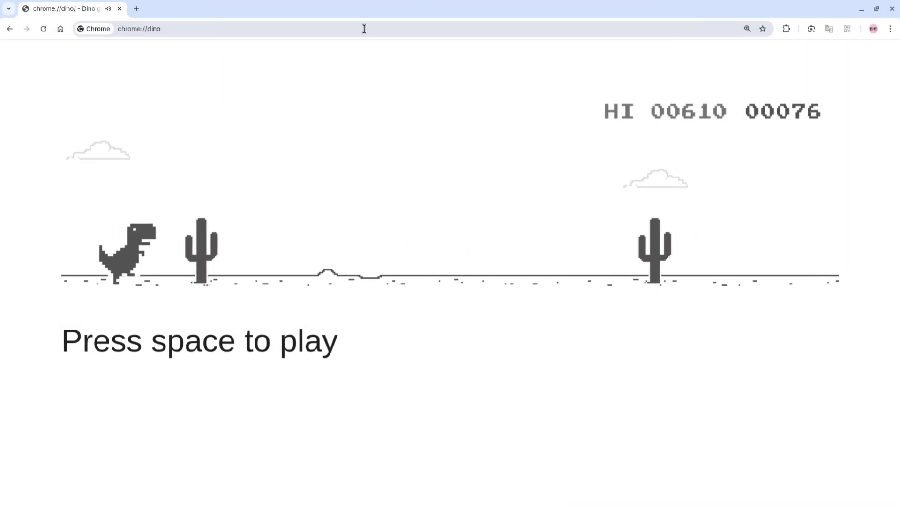
- Load chrome://dino from the new tab's address bar
key(space)
key(space)
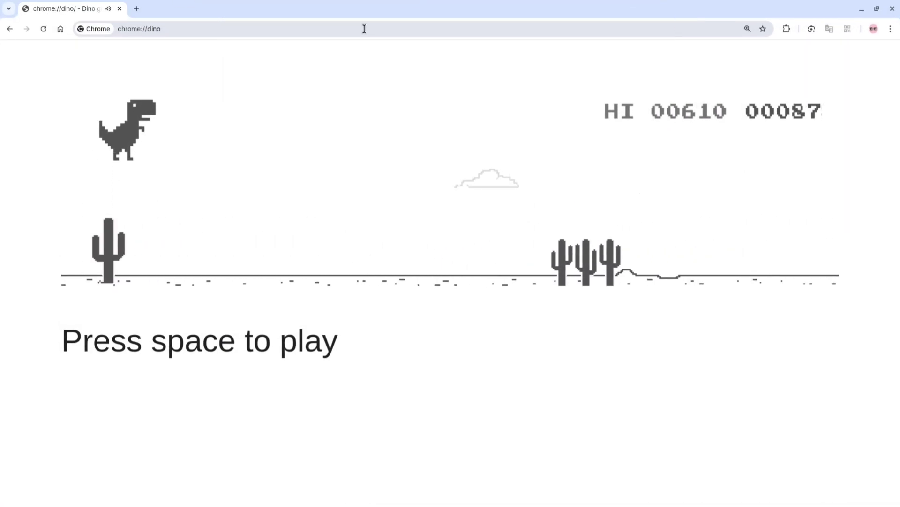
key(space)
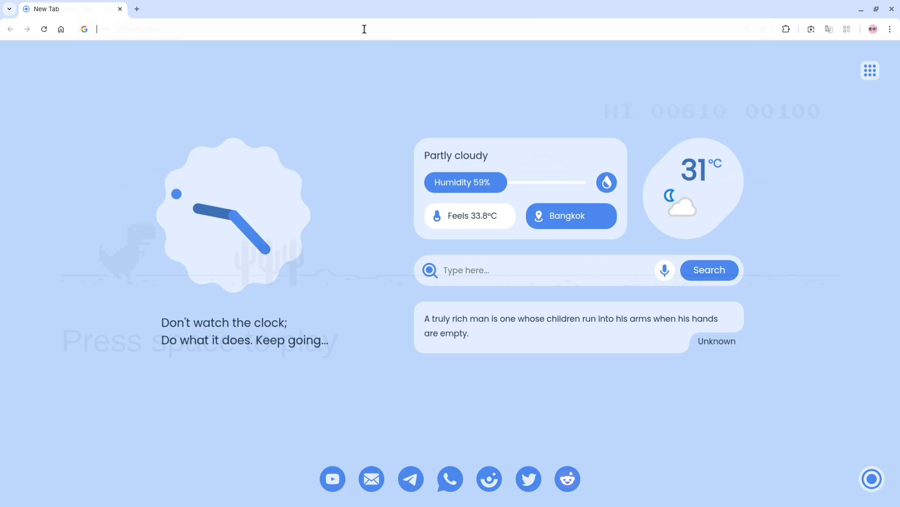
click(365, 29)
text(chrome://dino)
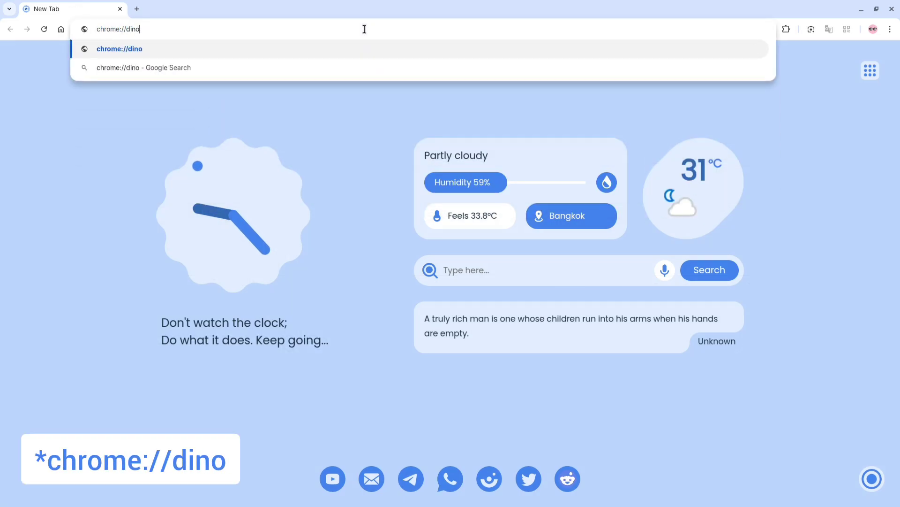
key(Return)
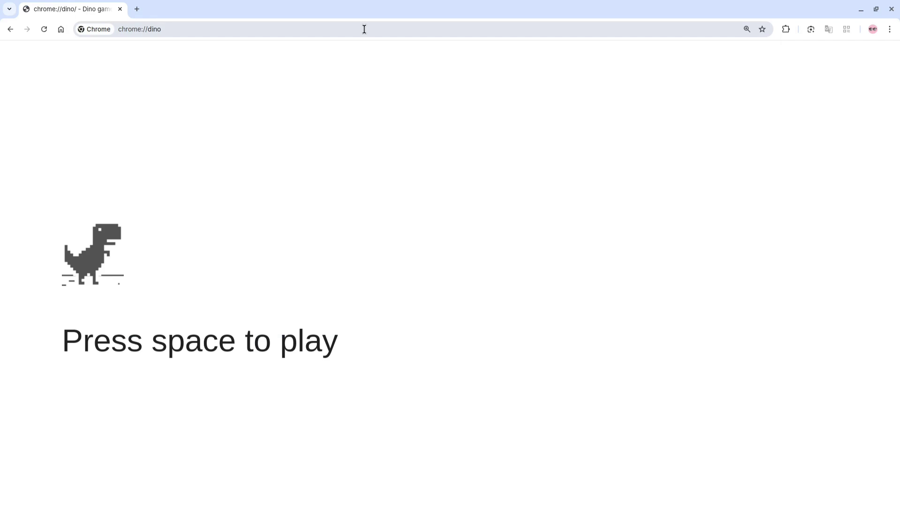
- Start the Dino game and jump cacti and pterodactyls, passing the previous 00610 high score
key(space)
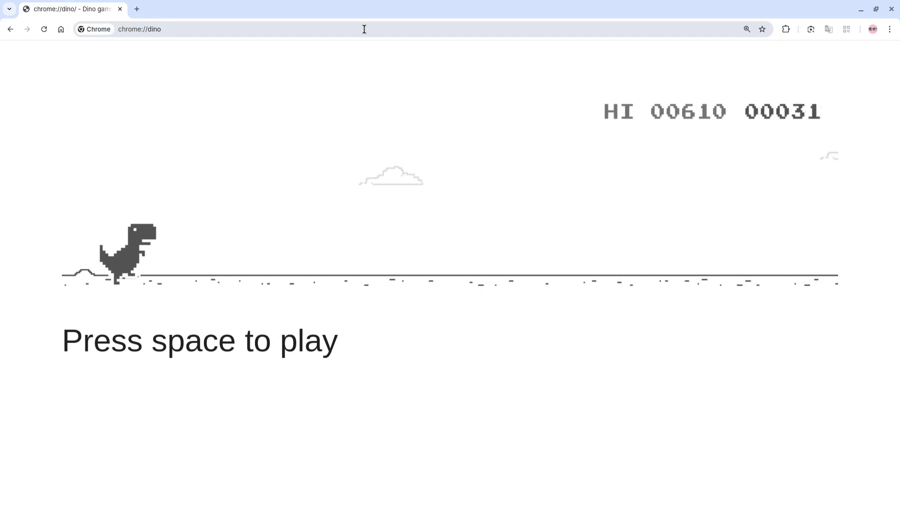
key(space)
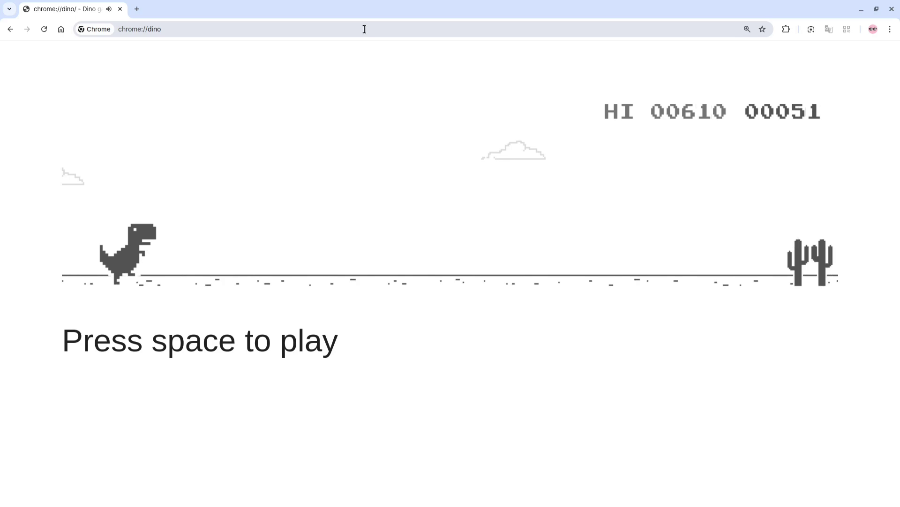
key(space)
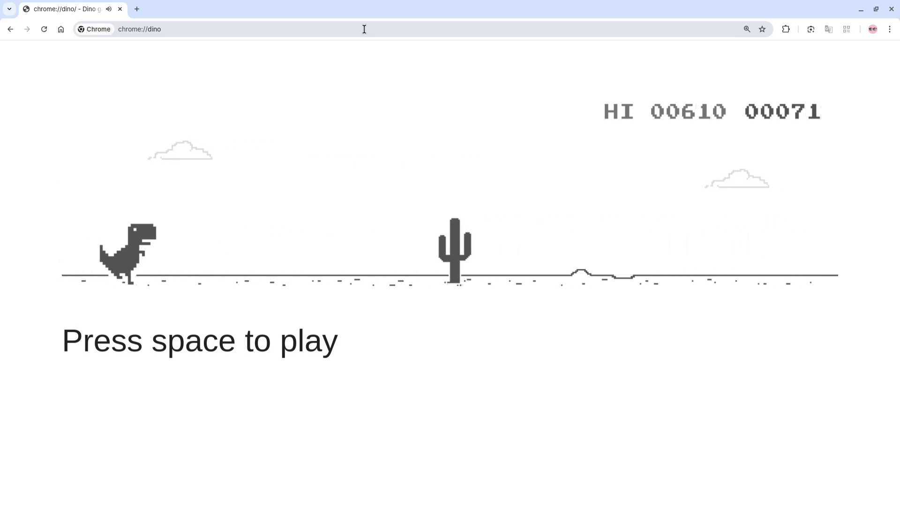
key(space)
key(space)
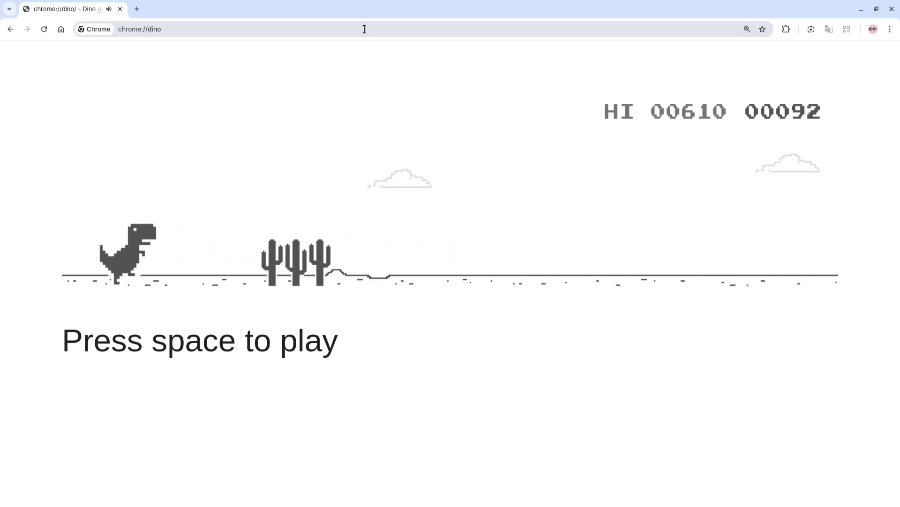
key(space)
key(space)
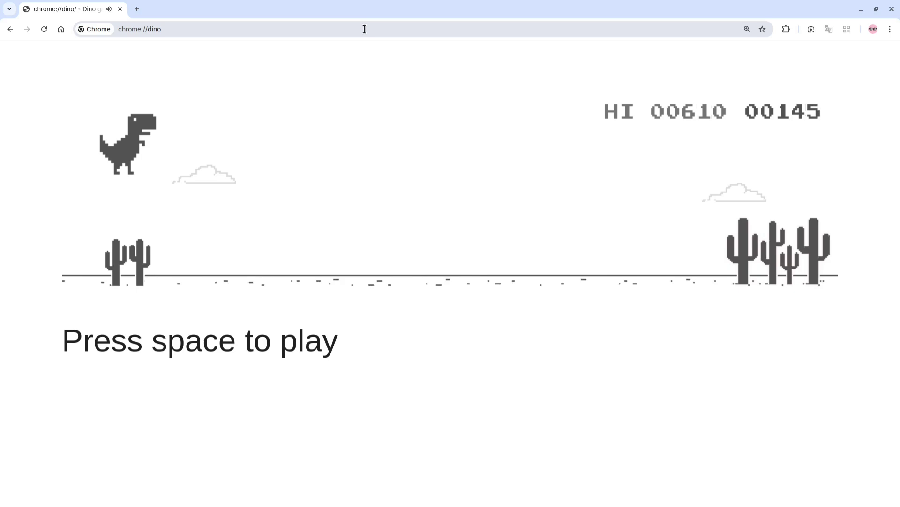
key(space)
key(space)
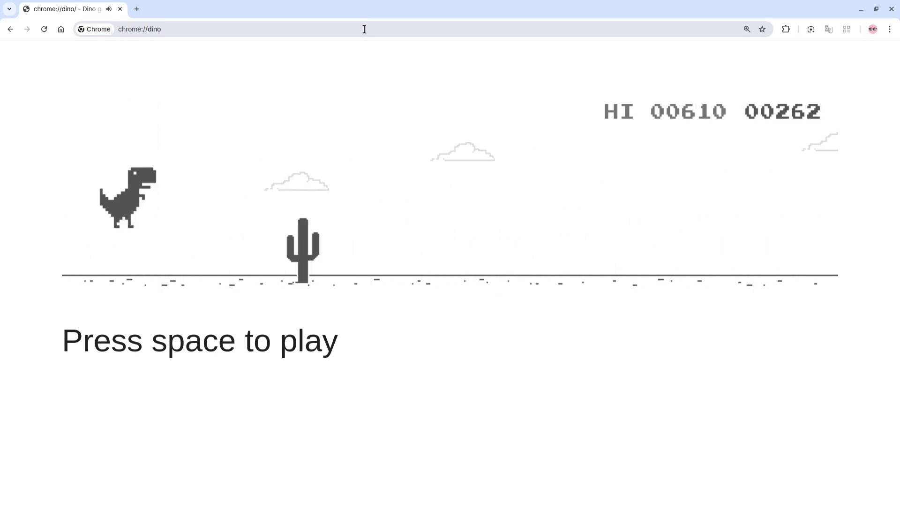
key(space)
key(space)
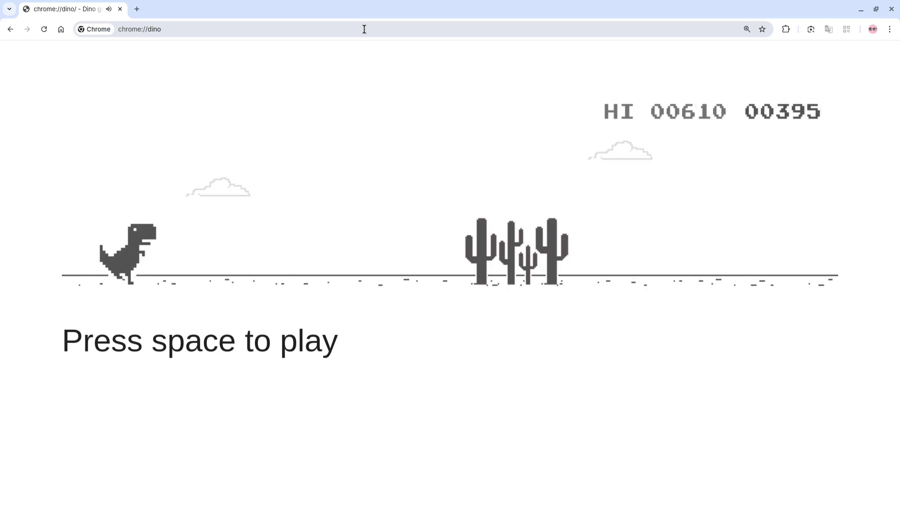
key(space)
key(space)
key(space)
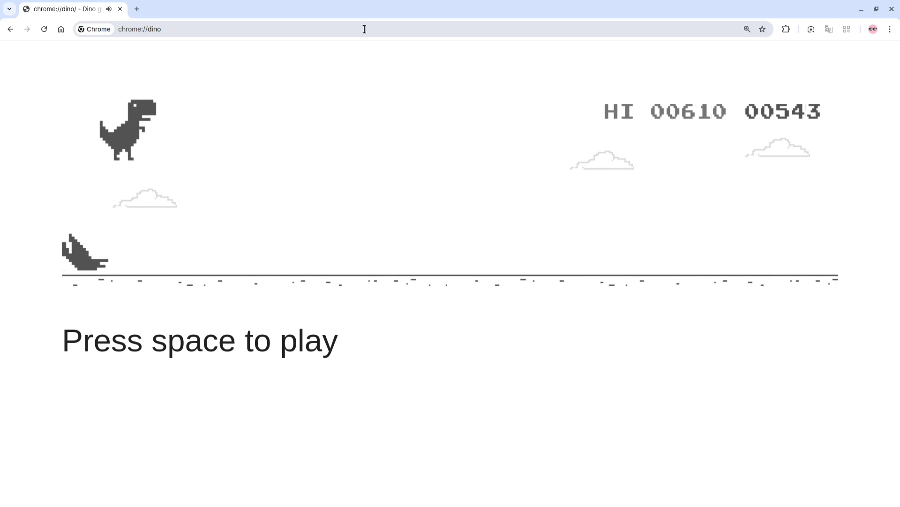
key(space)
key(space)
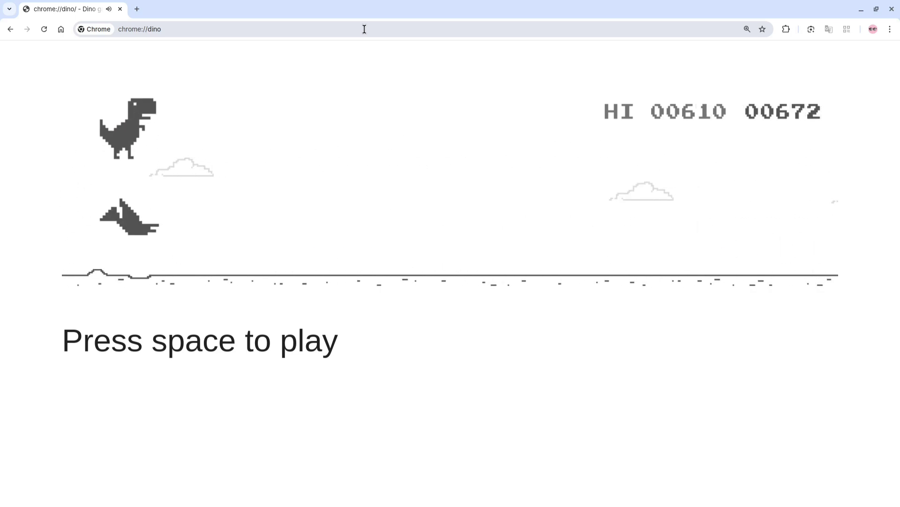
key(space)
key(space)
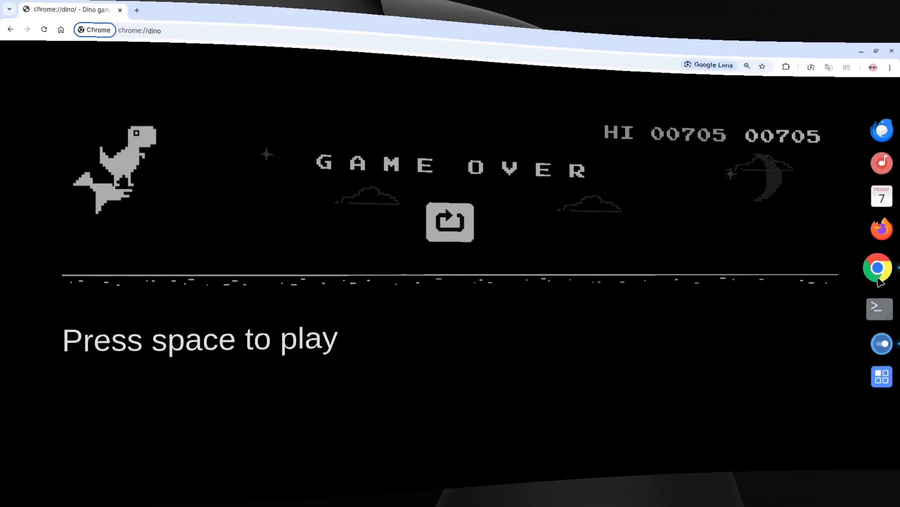
- Restart the Dino game after Game Over, keeping the new 00705 high score
click(444, 215)
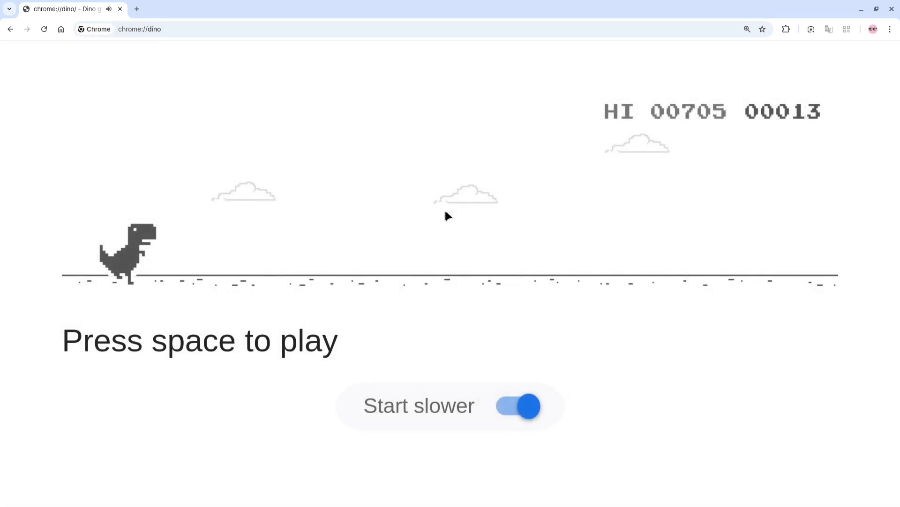